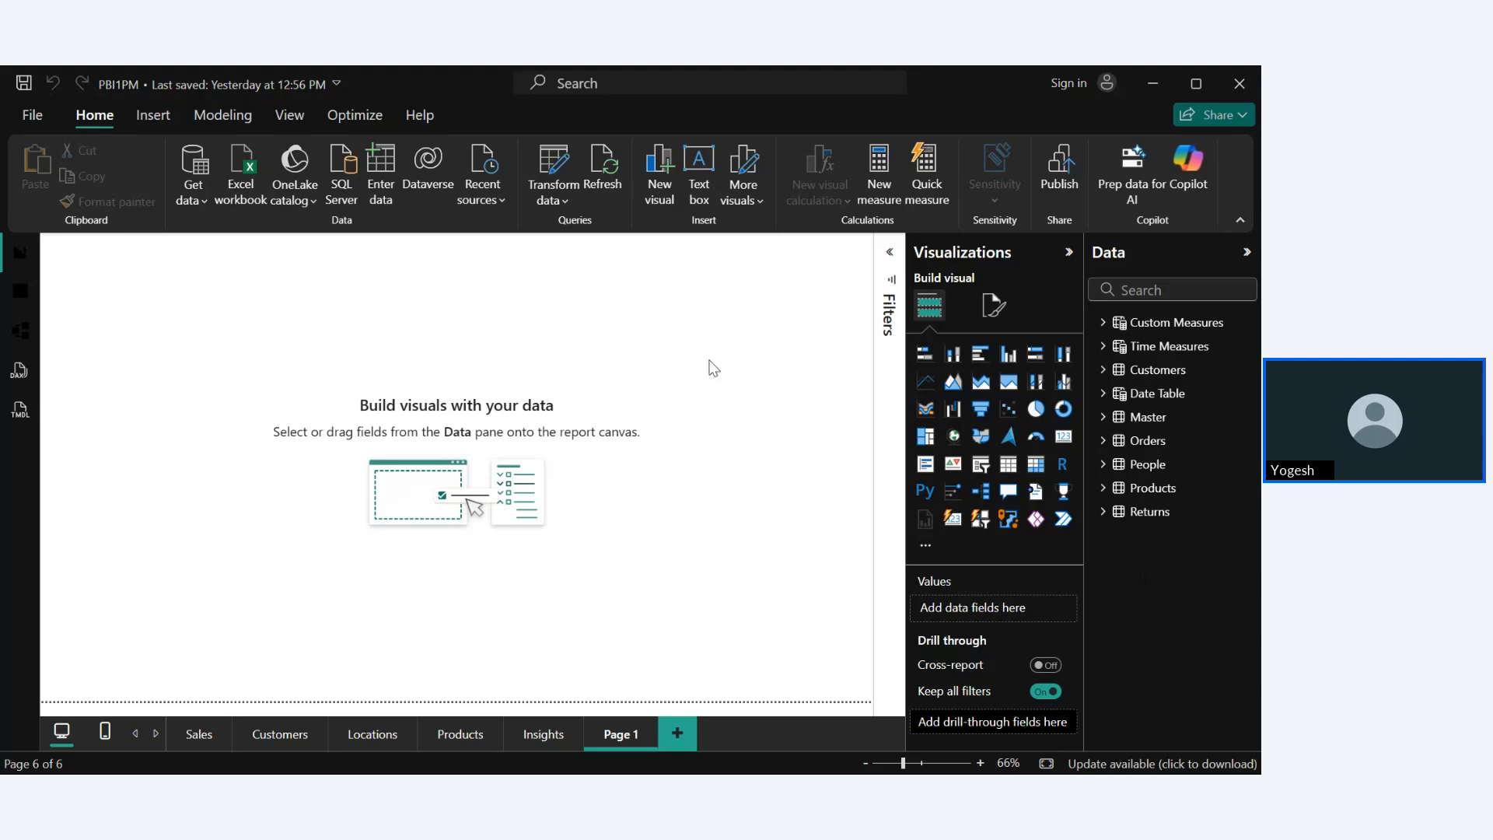
Step: Show the definition of the Time Measures table and enlarge the formula text for readability
click(208, 124)
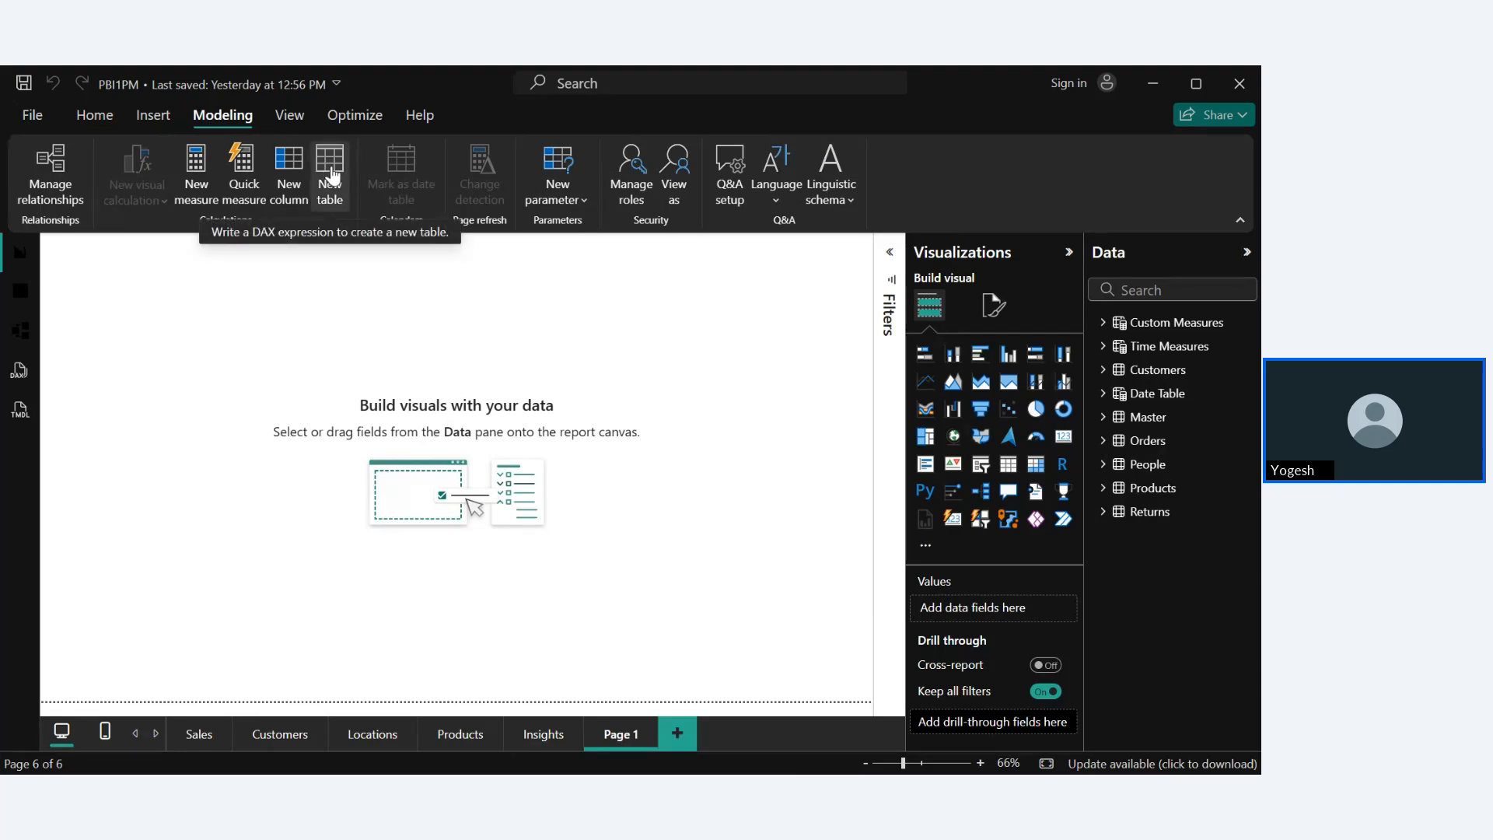
click(1141, 354)
ctrl+scroll(386, 388, up, 5)
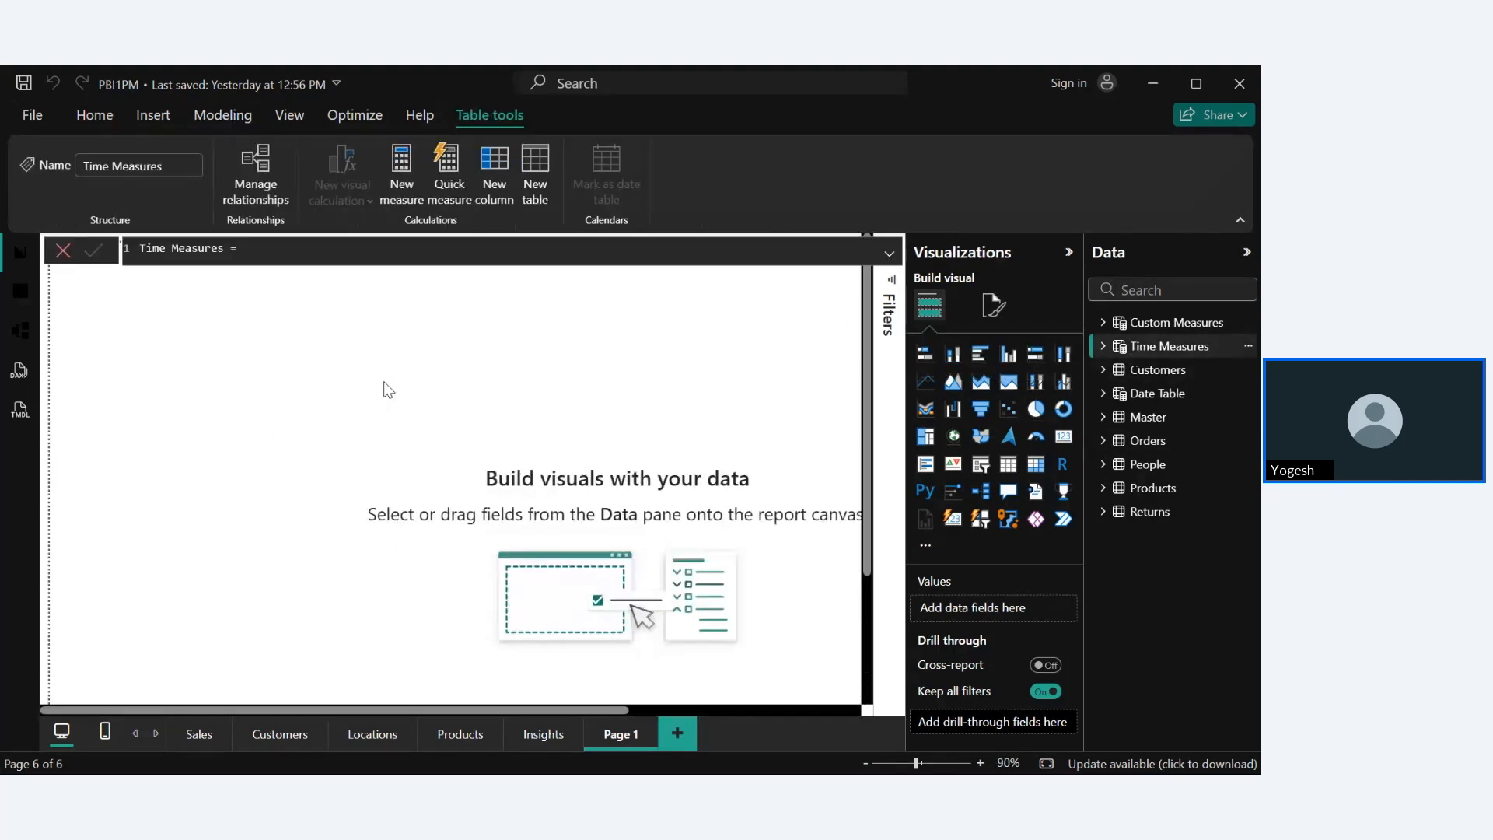
click(1046, 763)
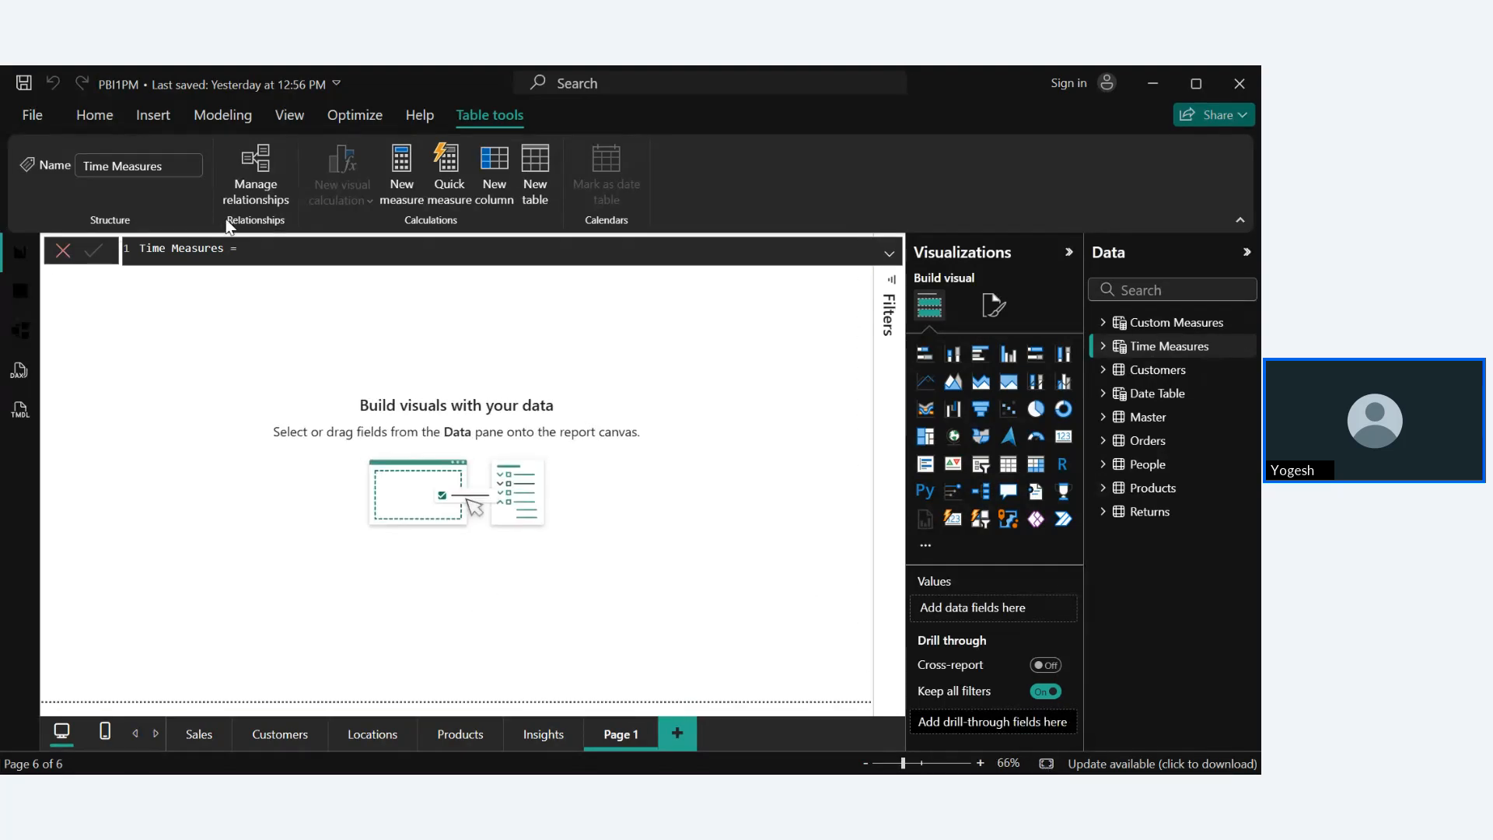
ctrl+scroll(283, 257, up, 3)
ctrl+scroll(283, 257, up, 4)
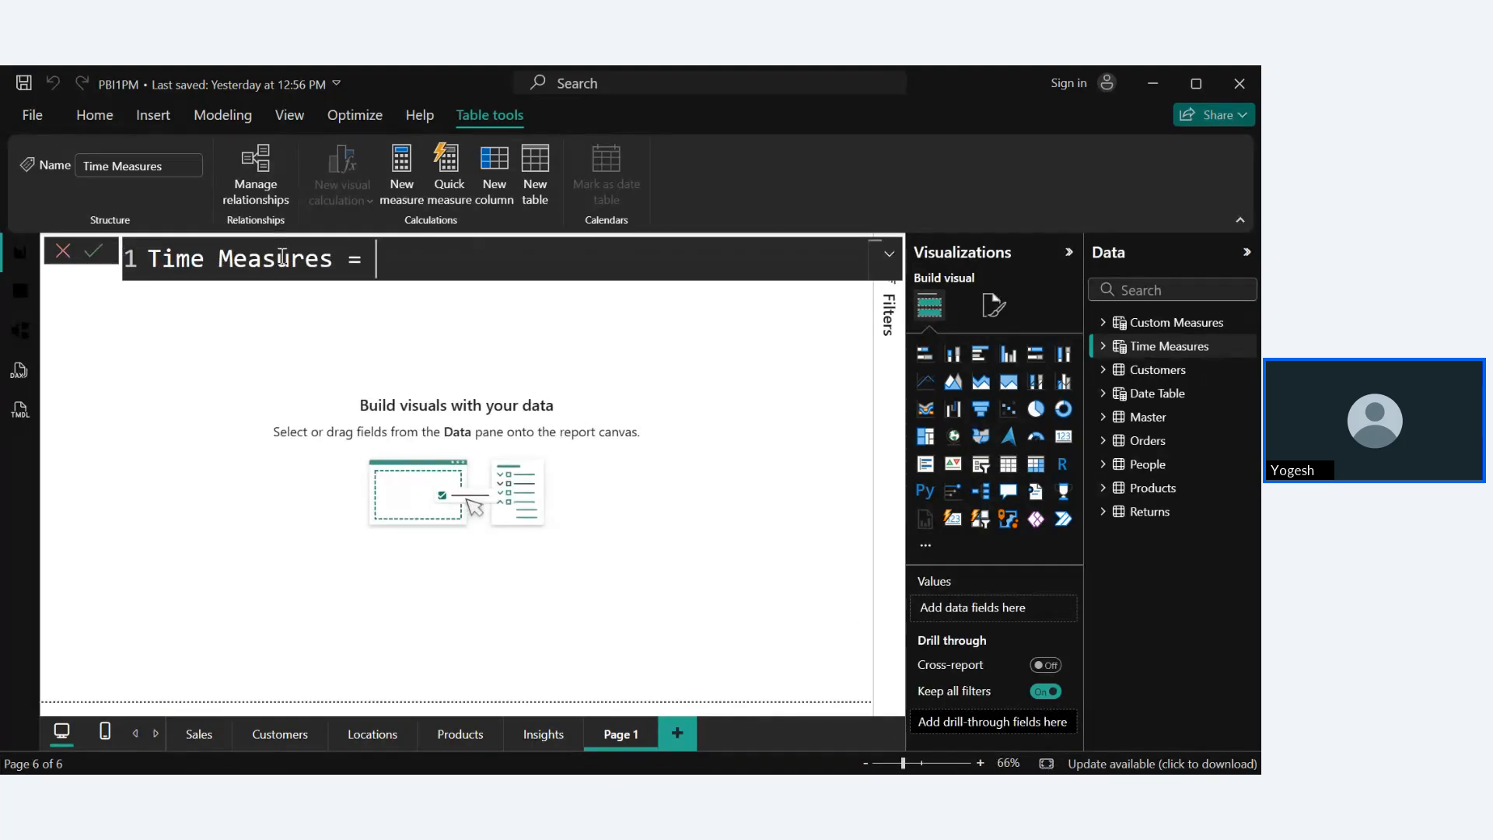
ctrl+scroll(283, 256, up, 1)
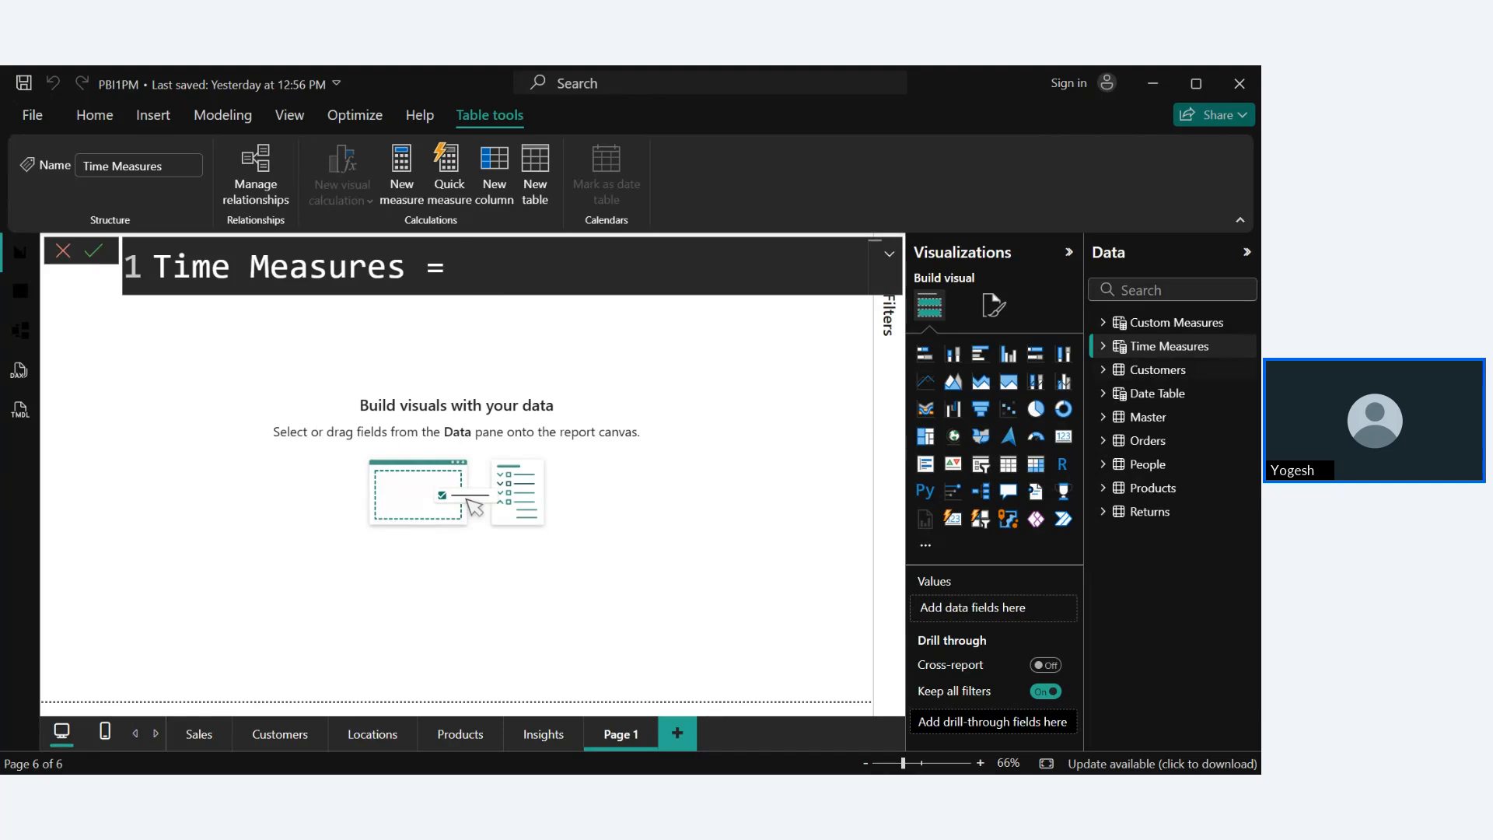
Step: Expand the Time Measures table and examine the DAX formula of the Sales YTD measure
click(1103, 346)
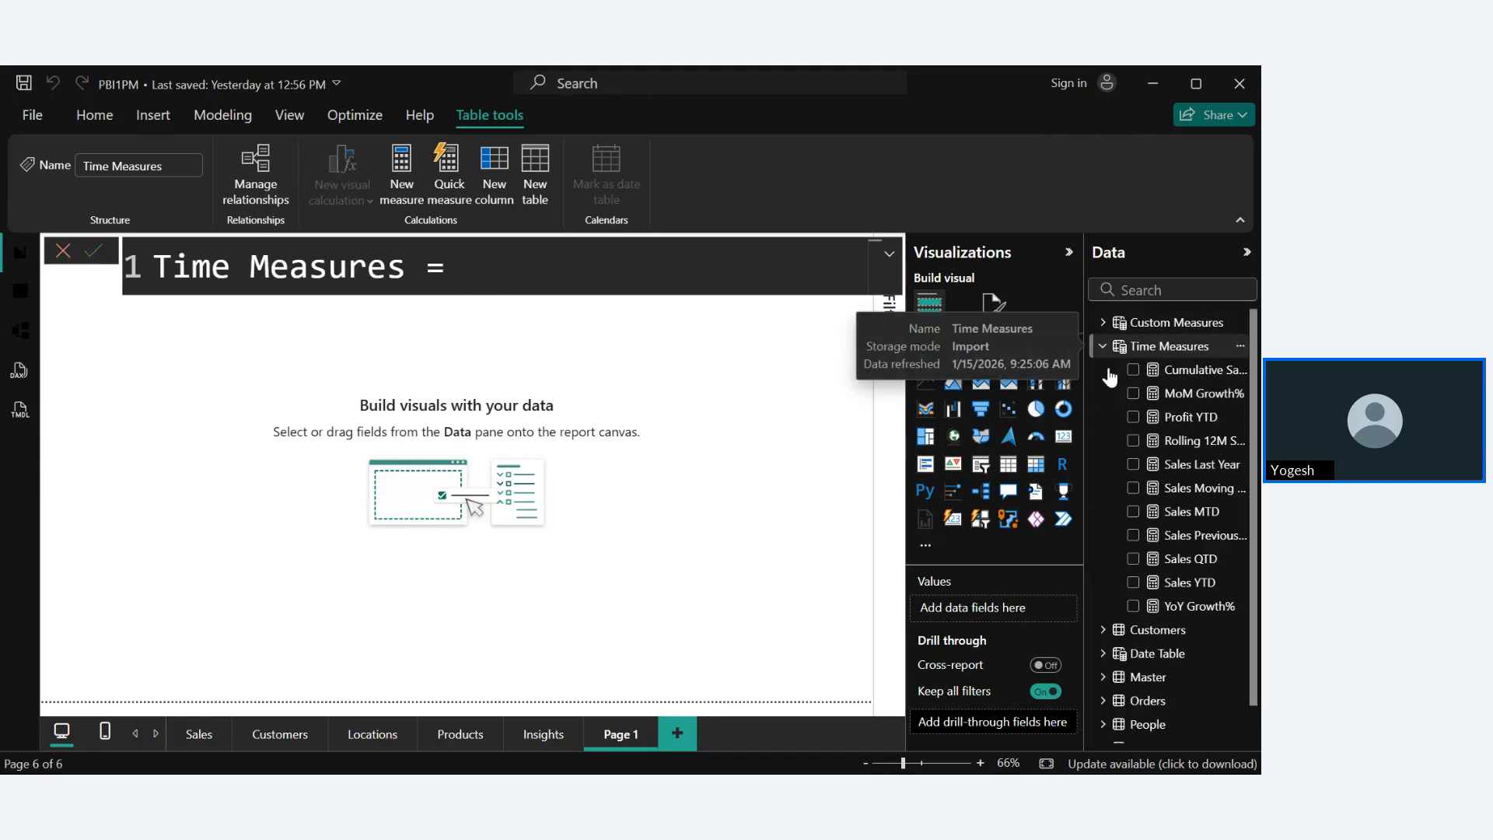
click(1178, 585)
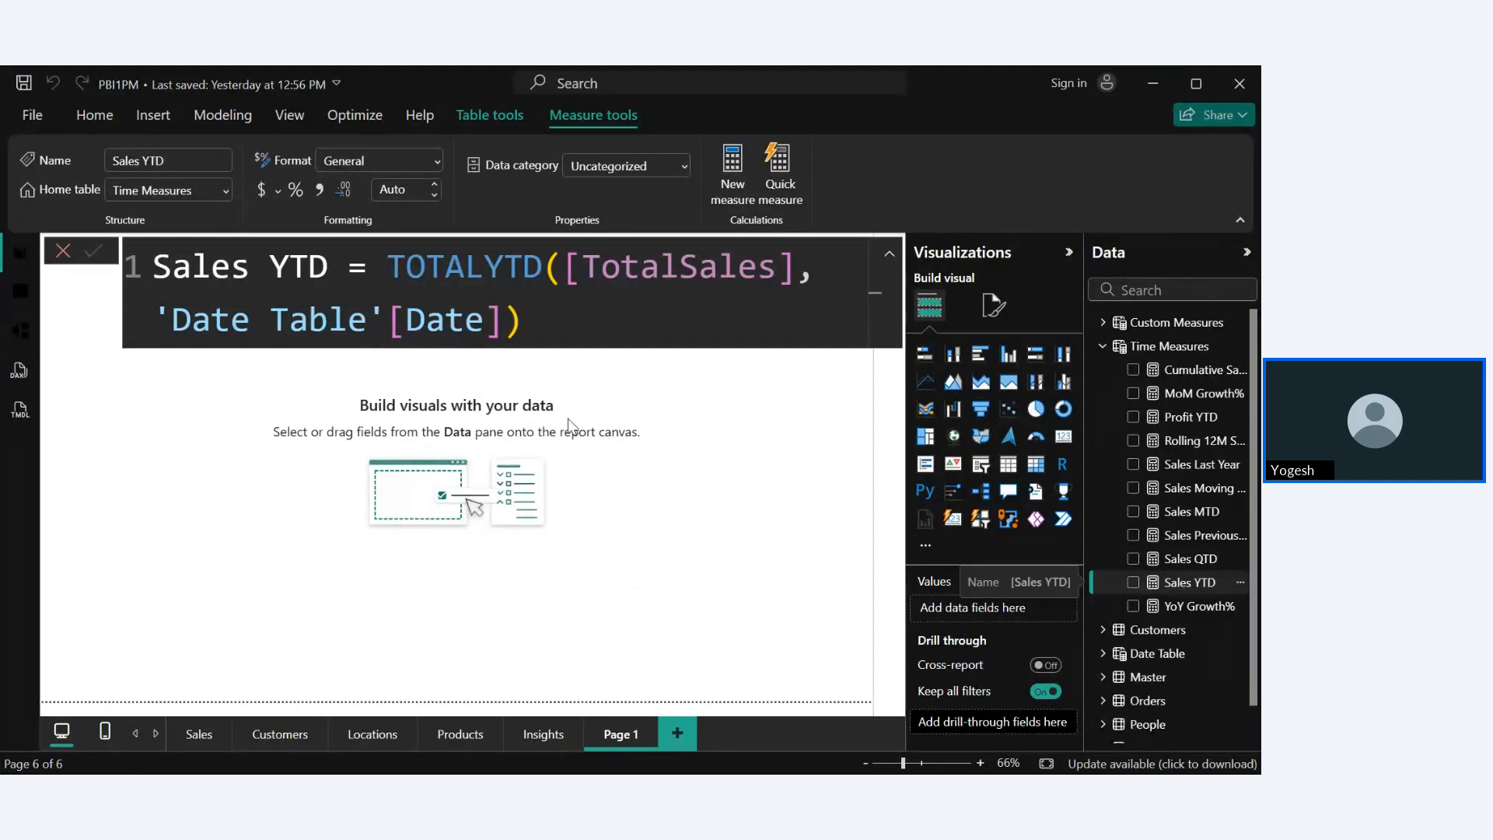
click(543, 335)
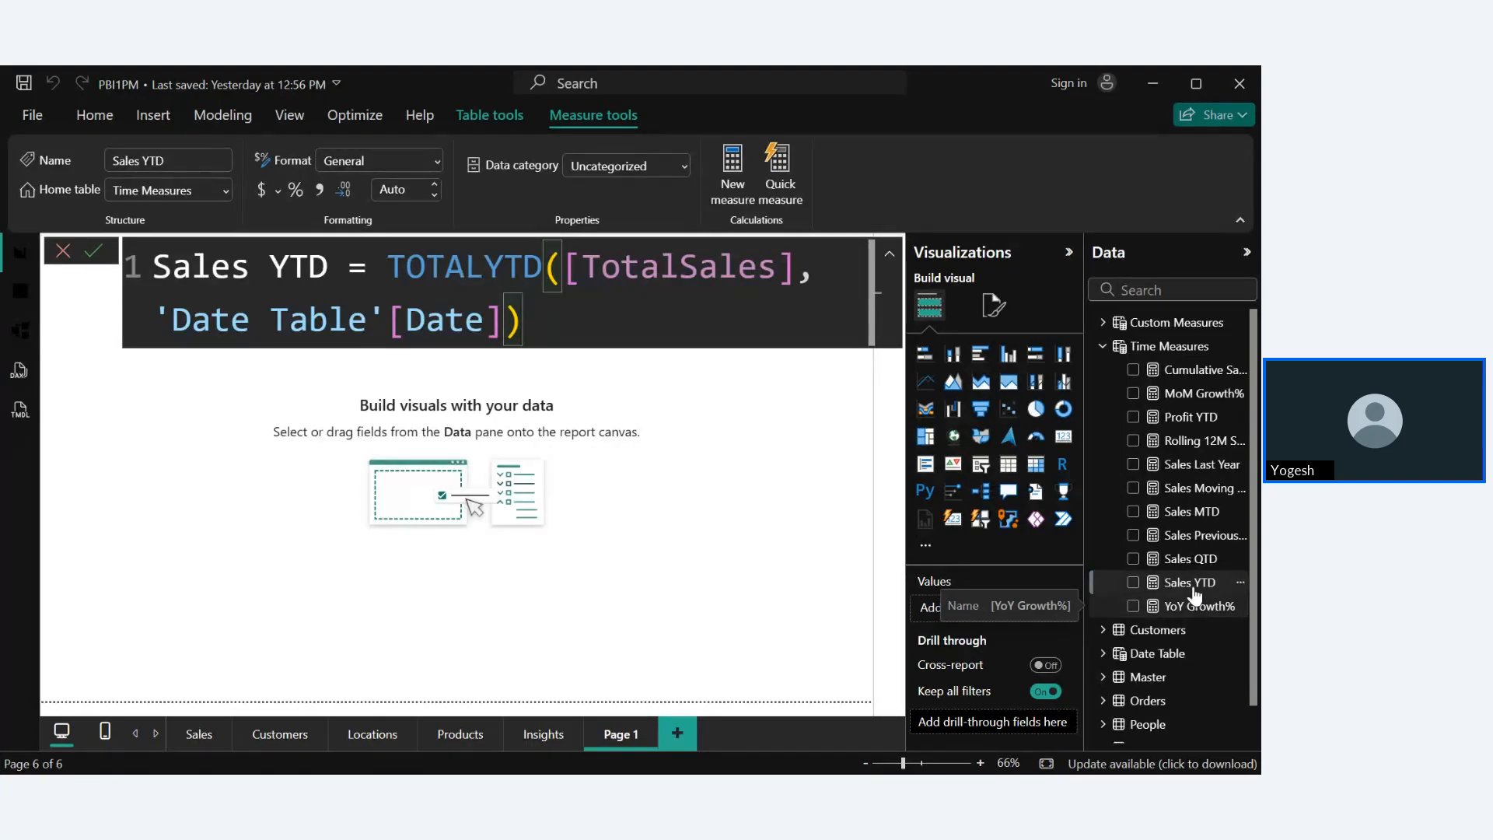
Step: Create a new measure in the Time Measures table from a copy of the Profit YTD formula
click(1205, 424)
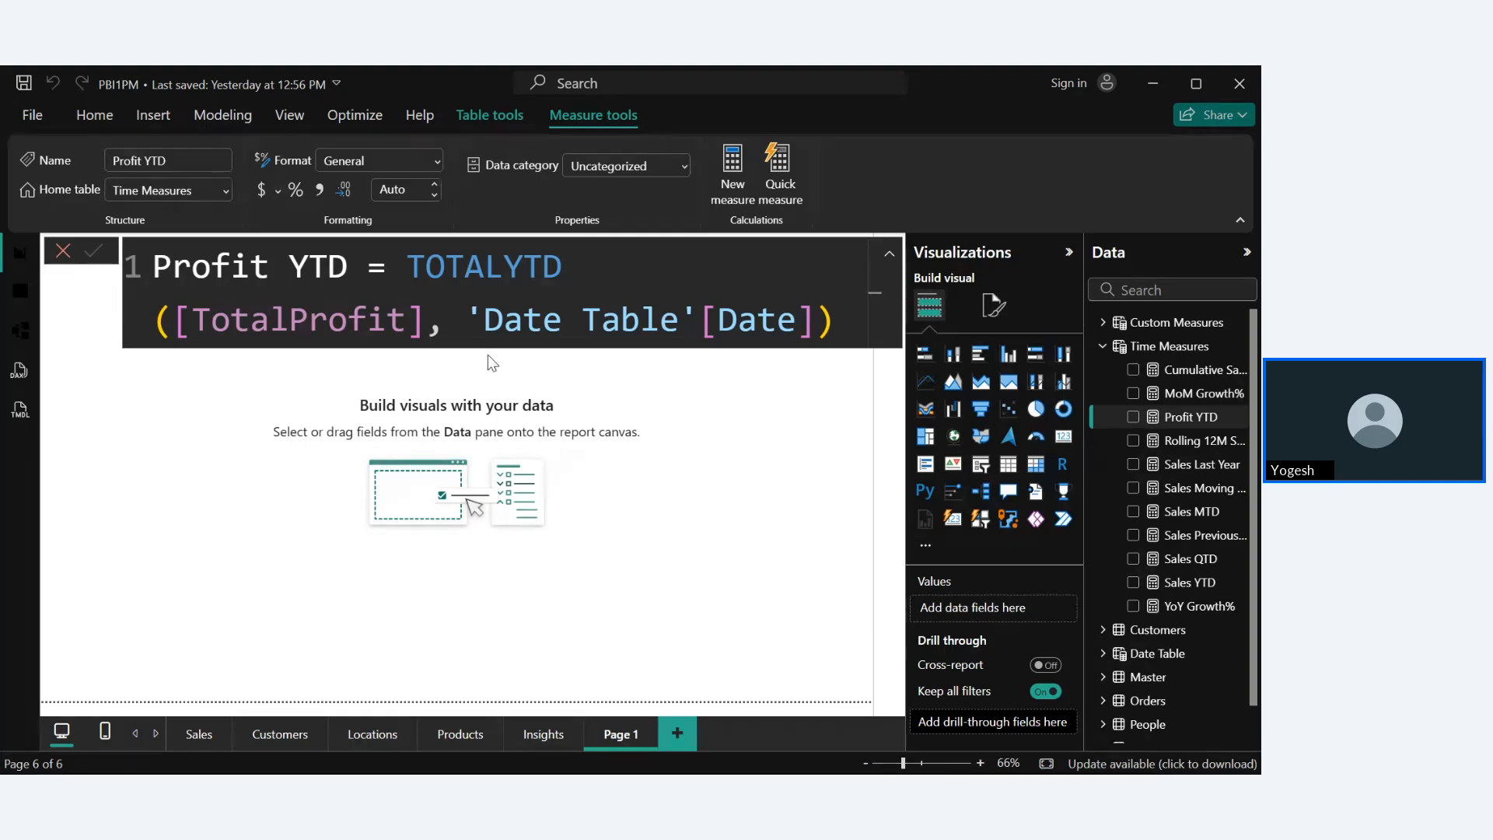
click(849, 318)
key(ctrl+a)
key(ctrl+c)
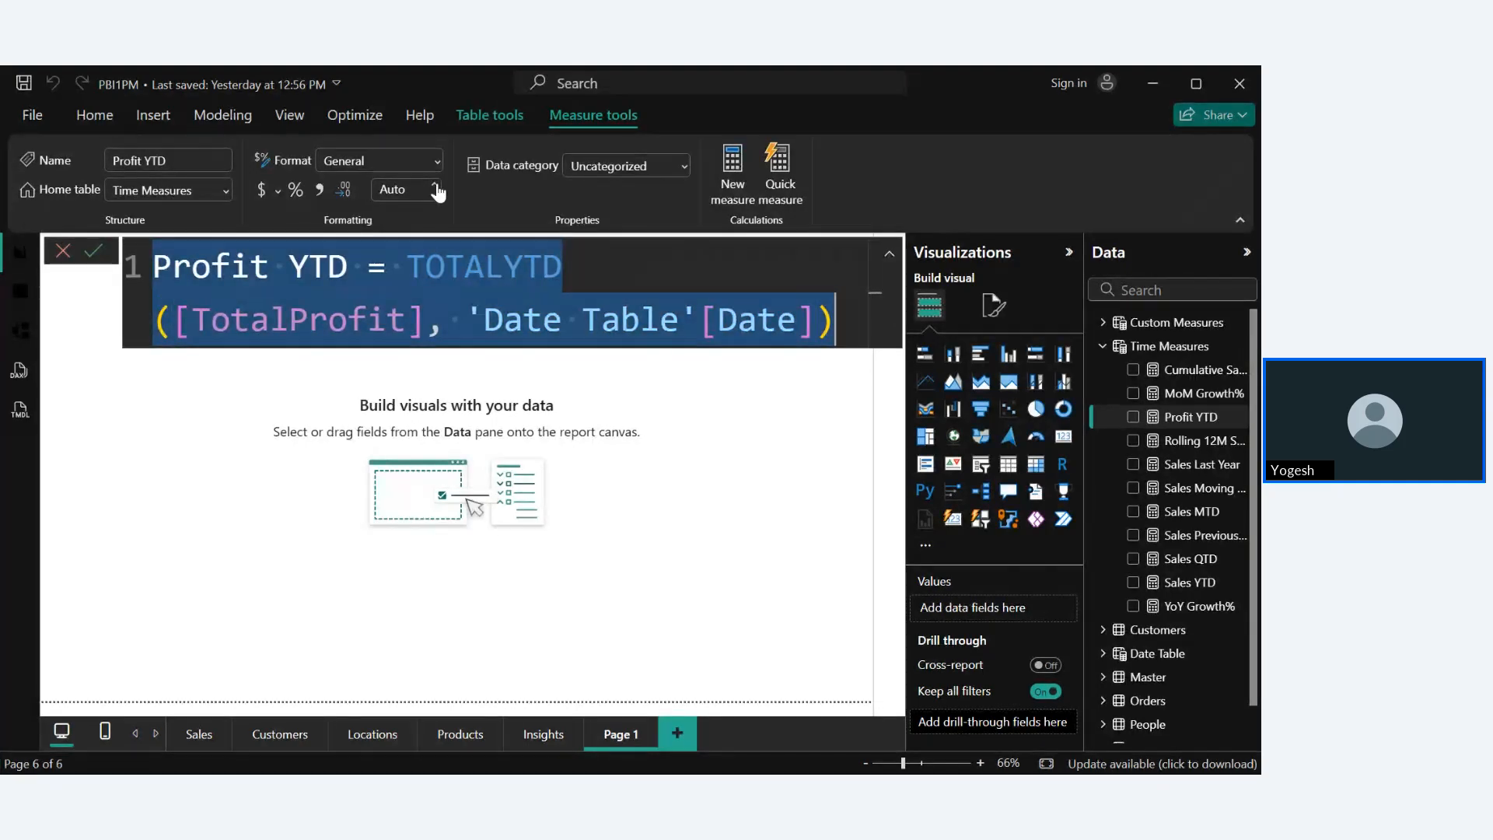
click(507, 129)
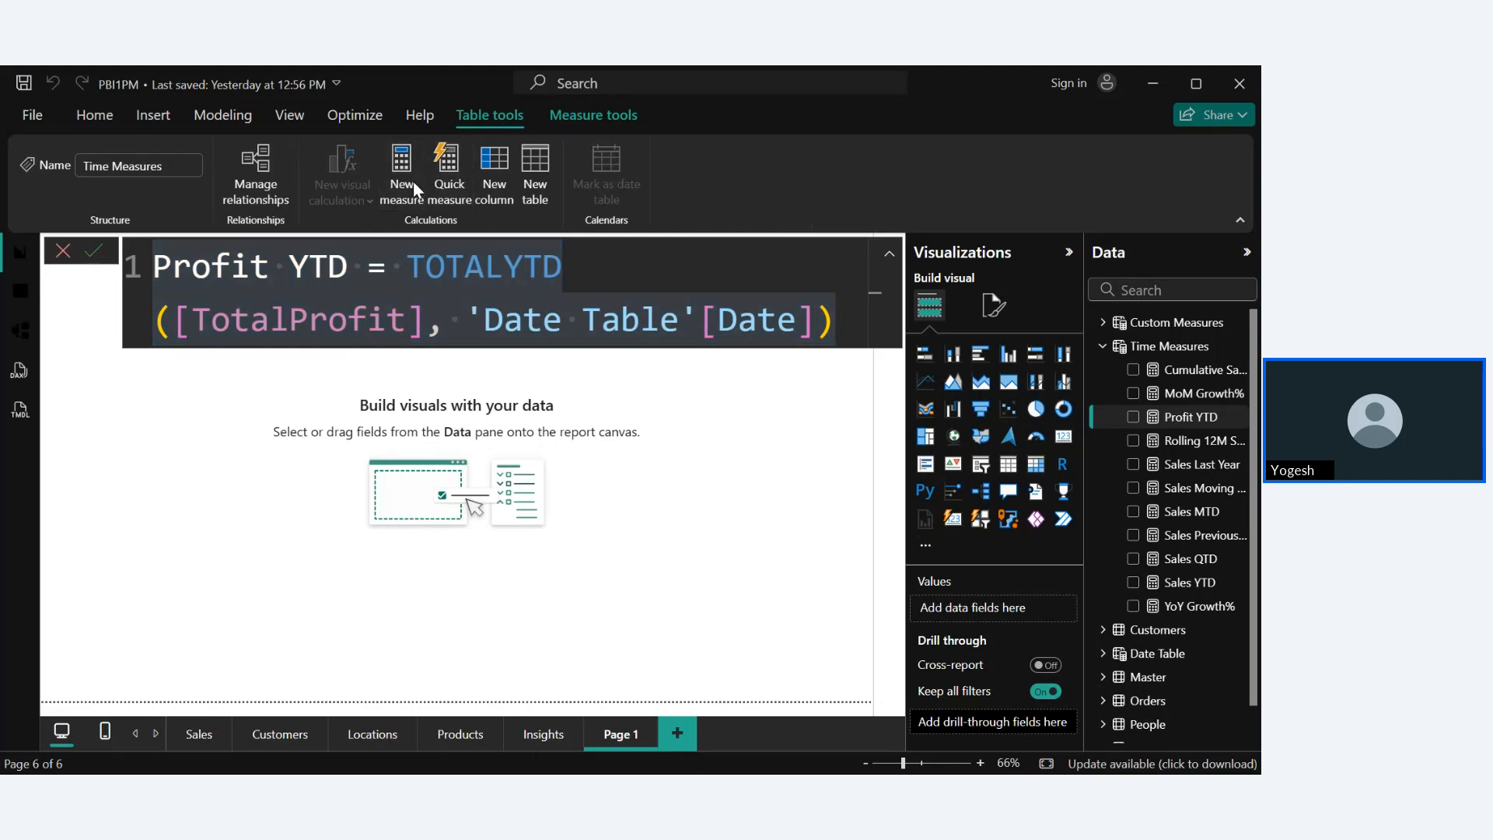
click(413, 180)
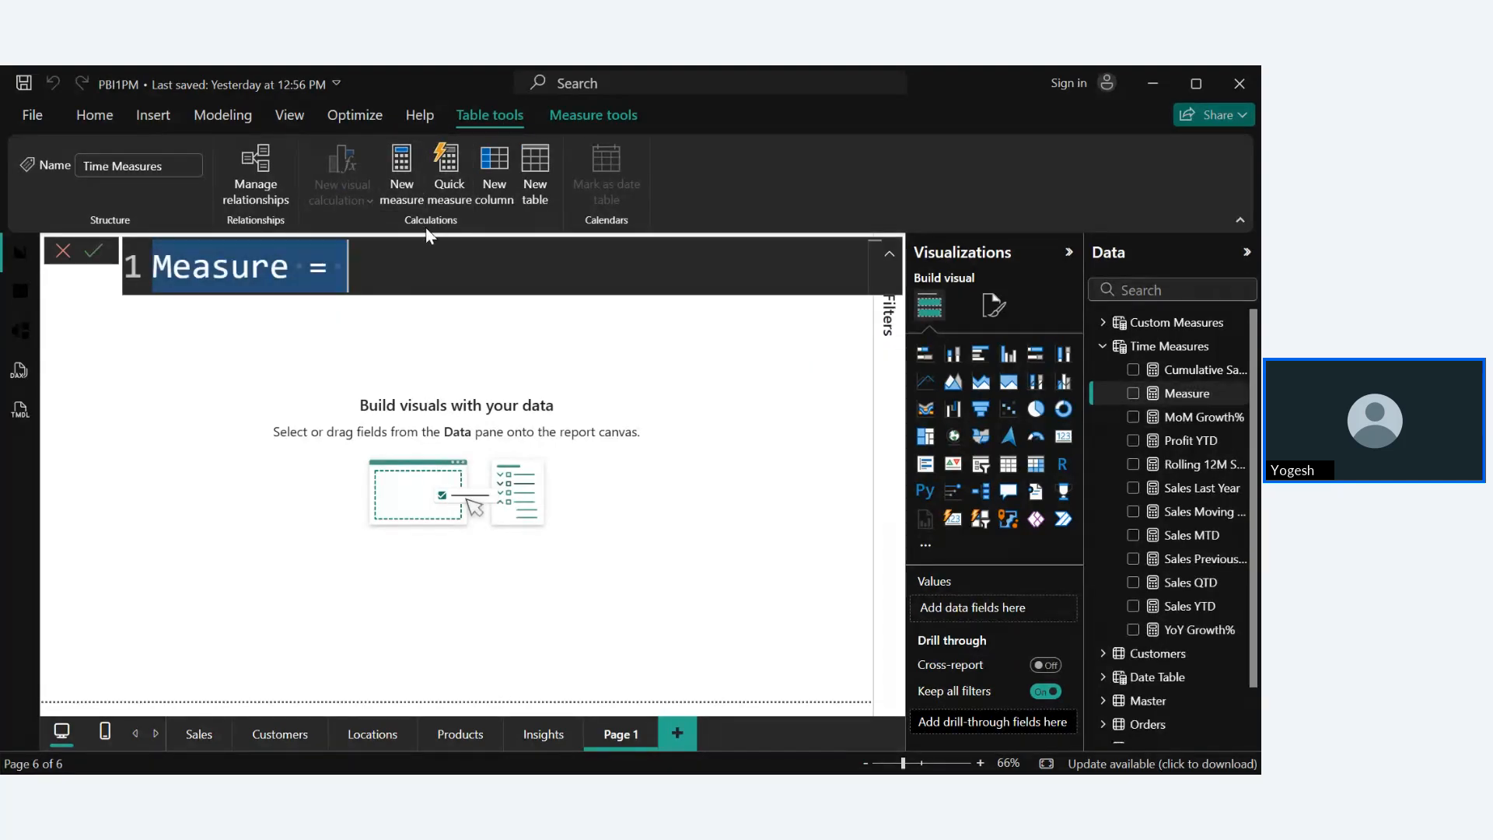
key(ctrl+v)
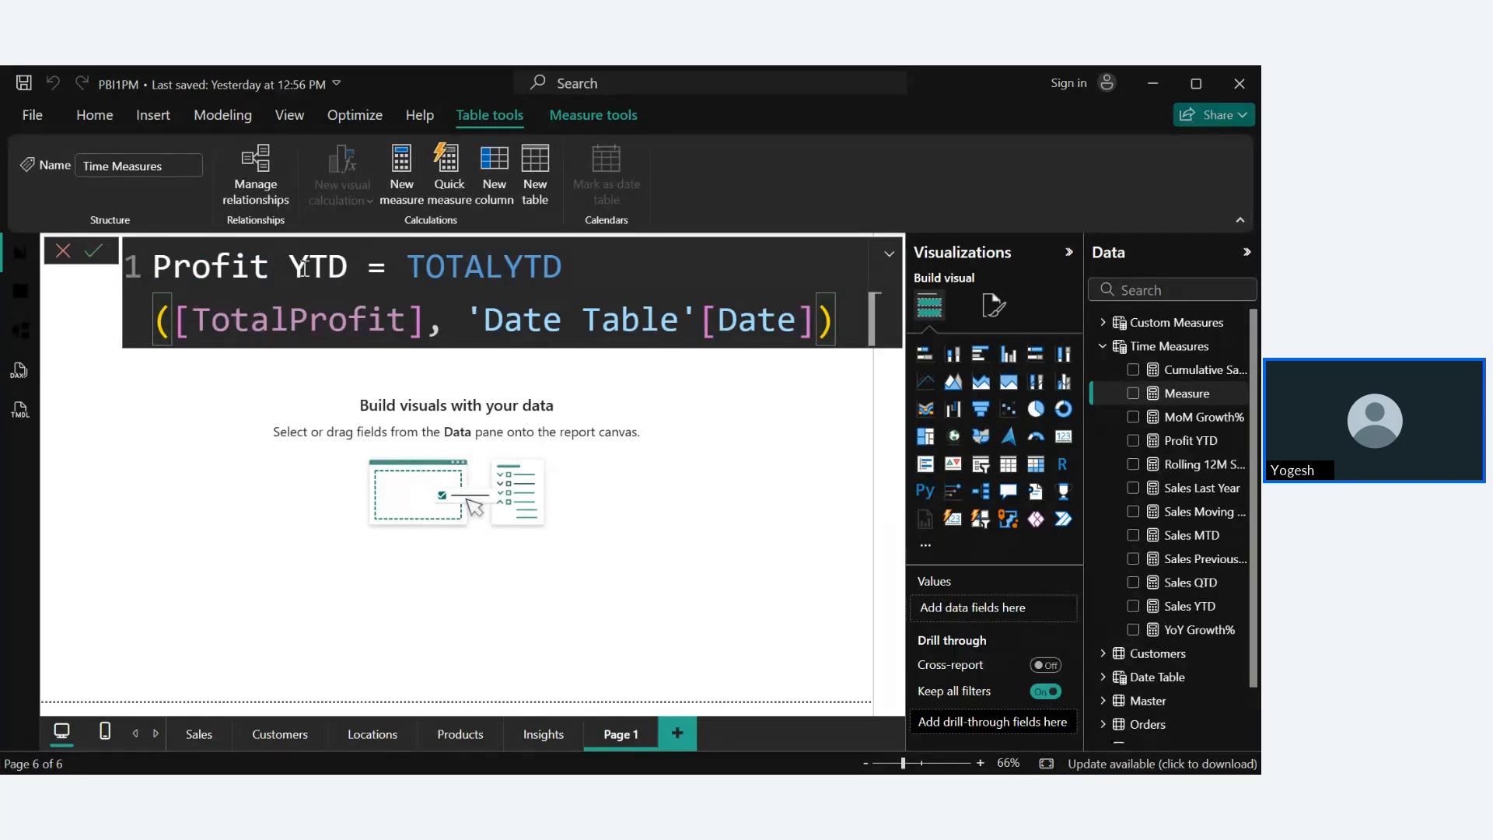
Step: Rename the copied measure Profit MTD, change its function to TOTALMTD and commit the formula
click(306, 268)
key(BackSpace)
text(M)
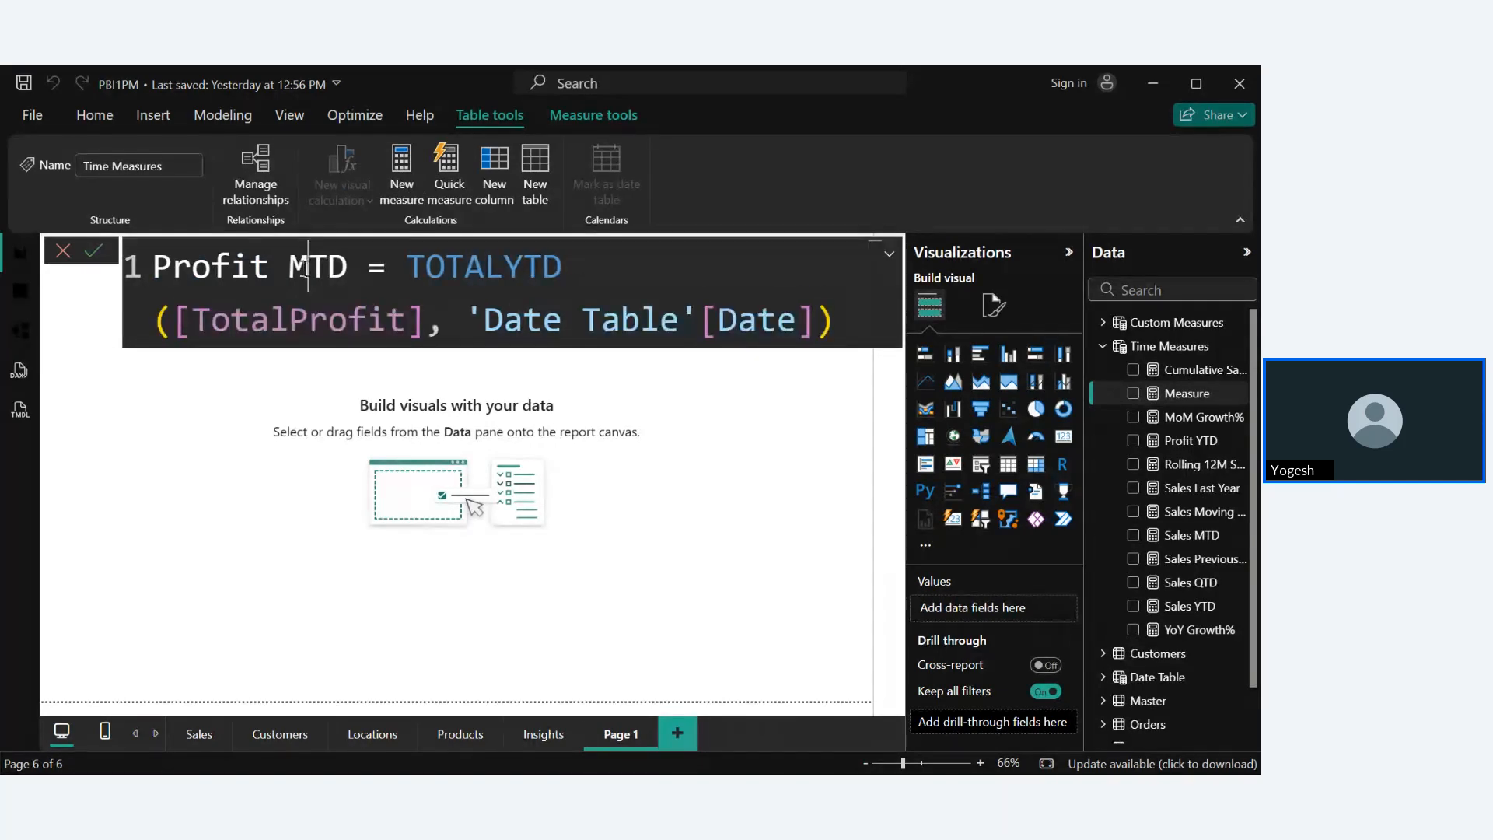
click(522, 269)
key(BackSpace)
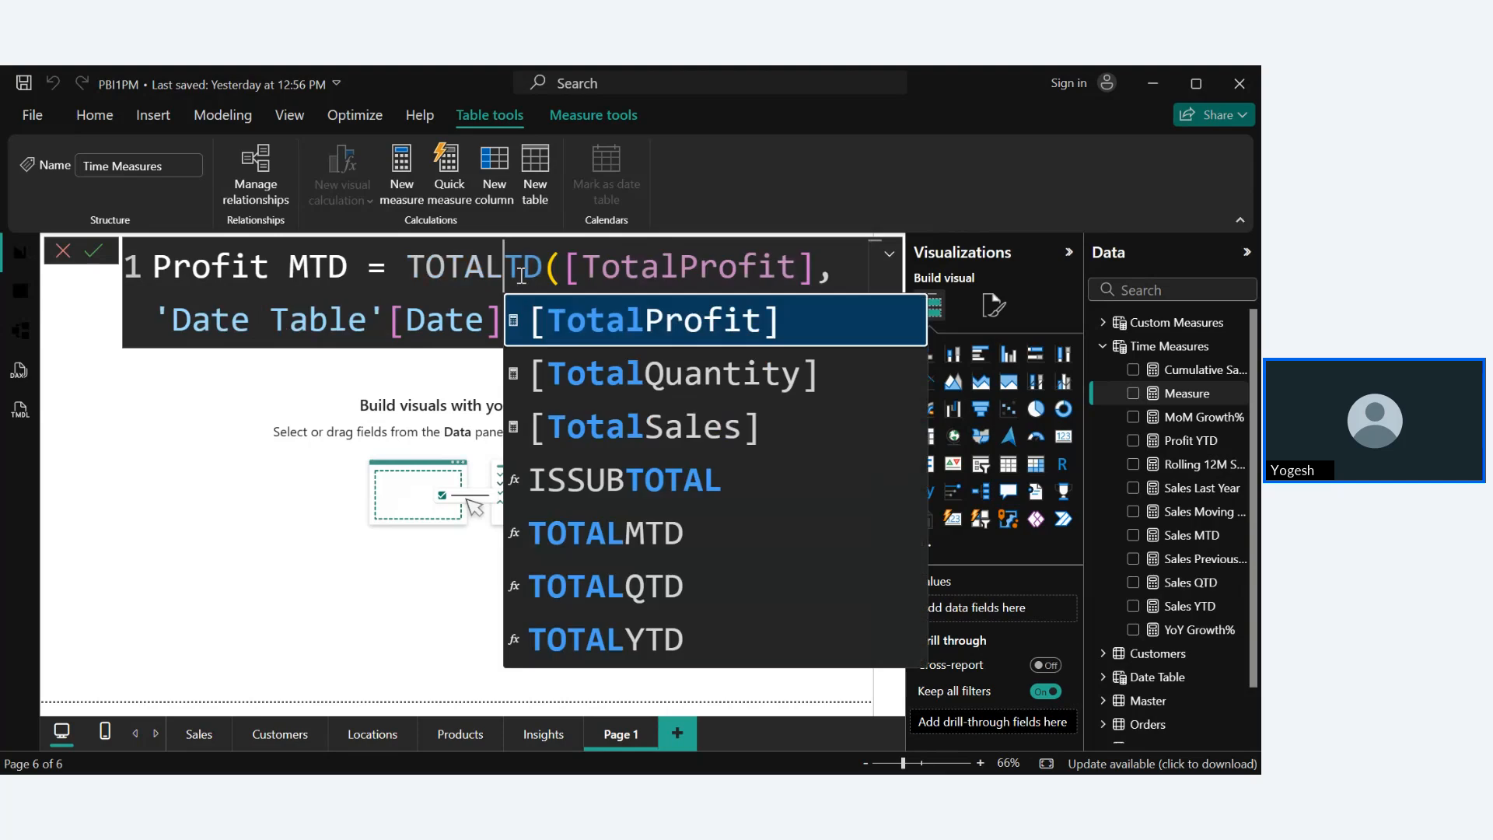
text(M)
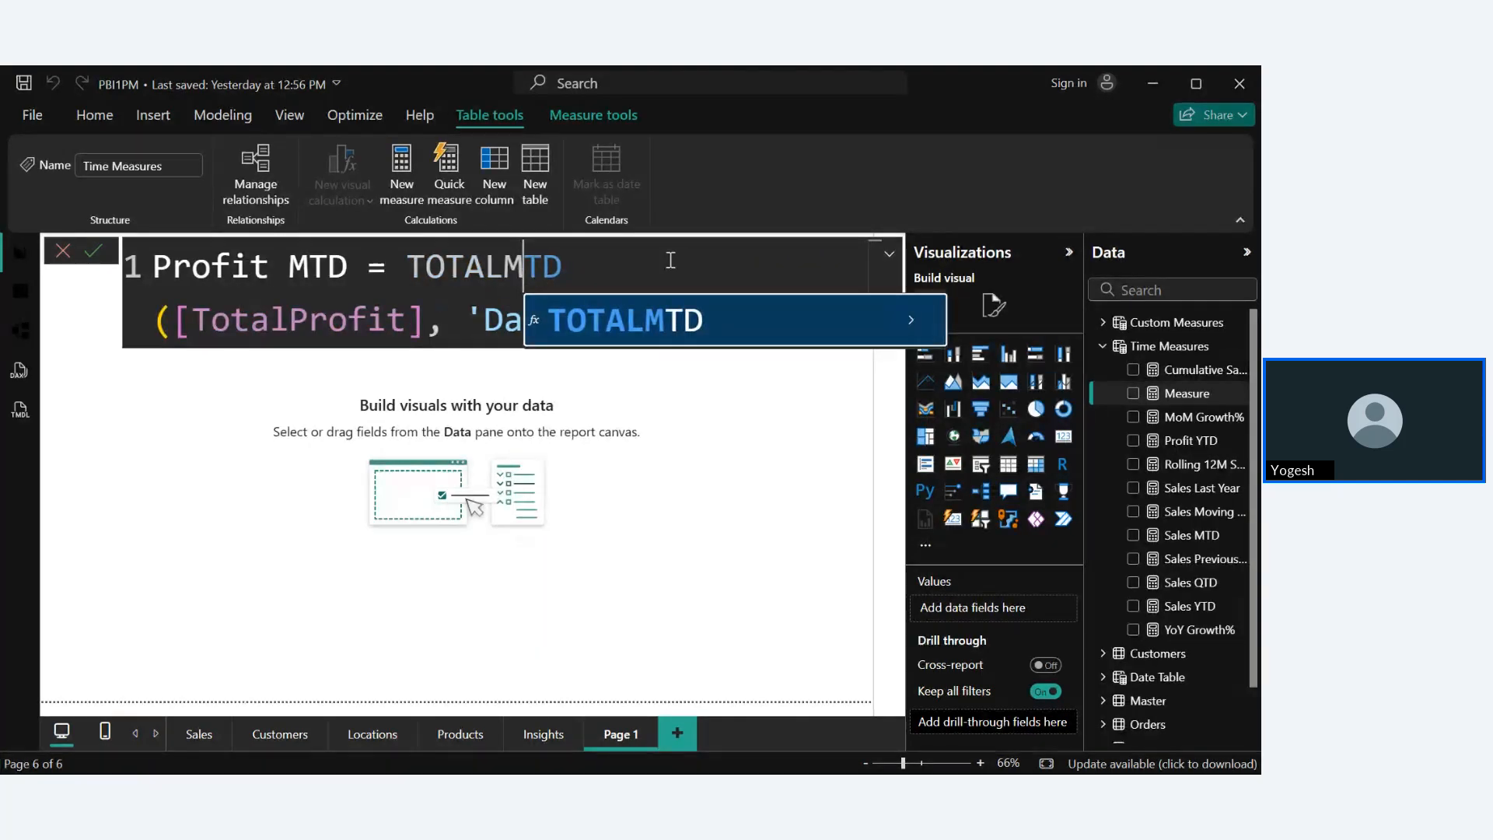
click(671, 261)
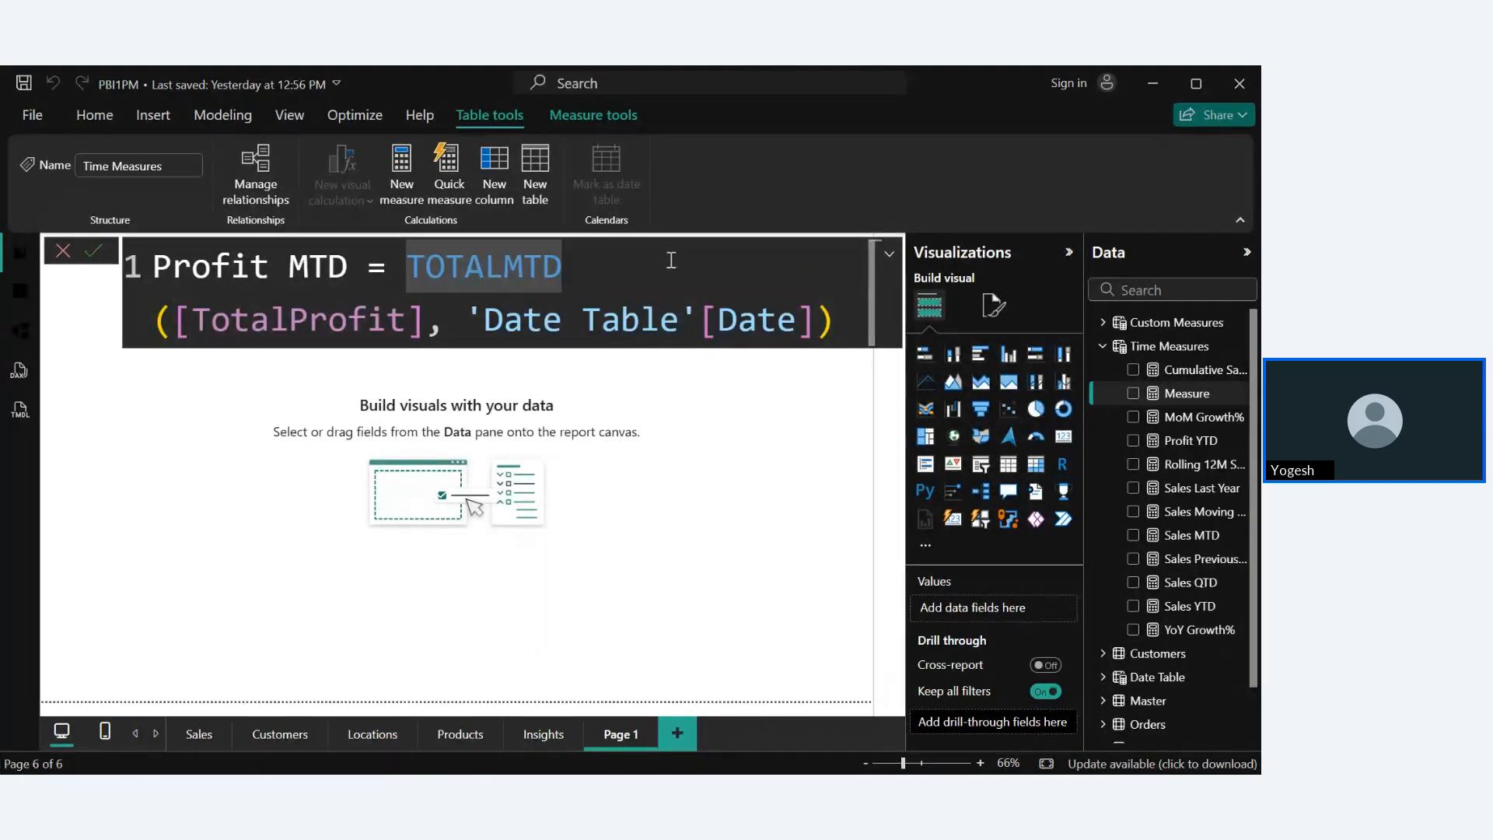
key(Return)
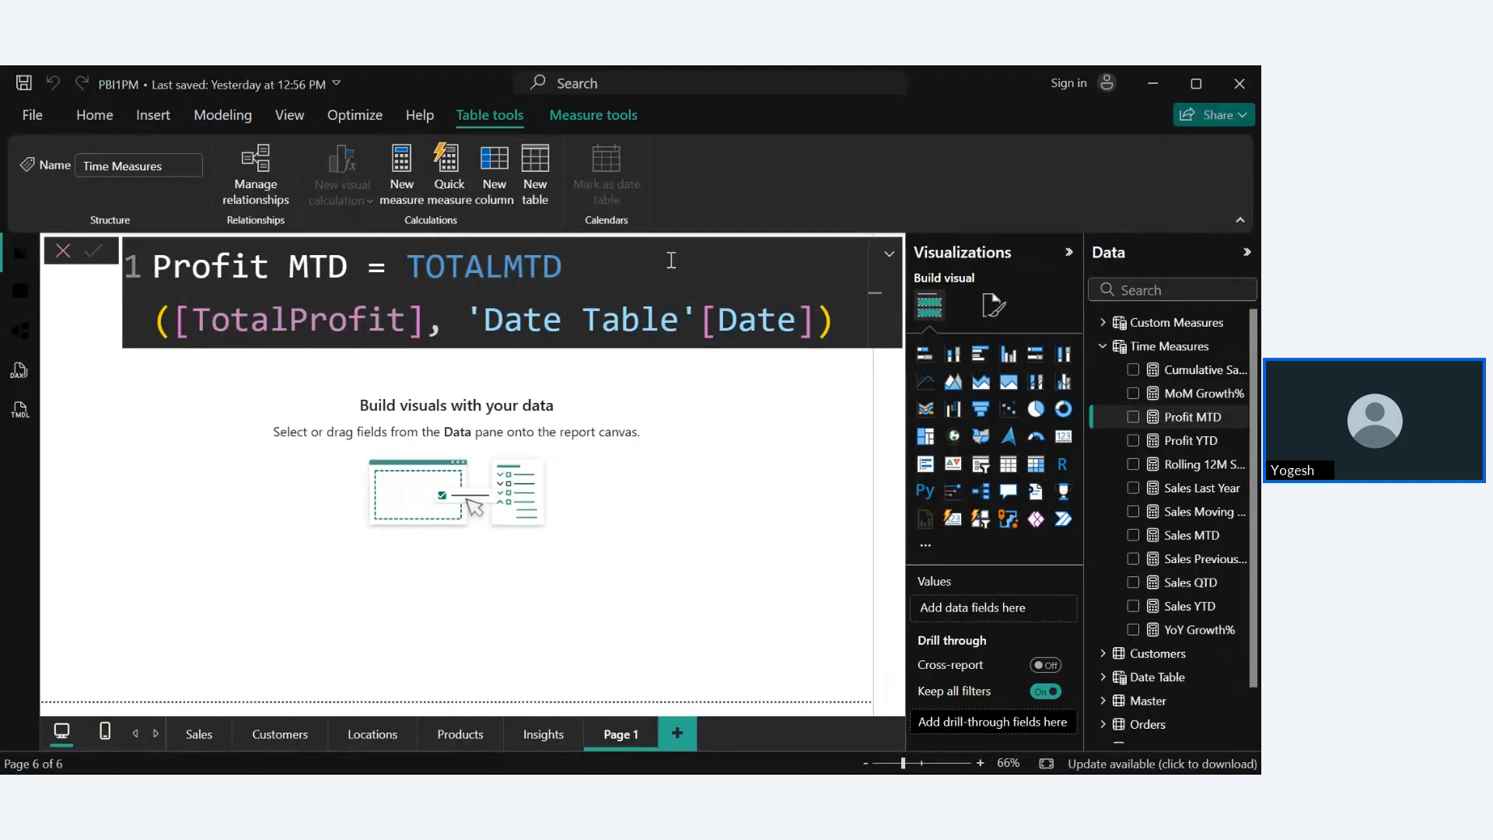
Step: Create another measure in the Time Measures table from a copy of the Profit MTD formula
click(666, 272)
key(ctrl+a)
key(ctrl+c)
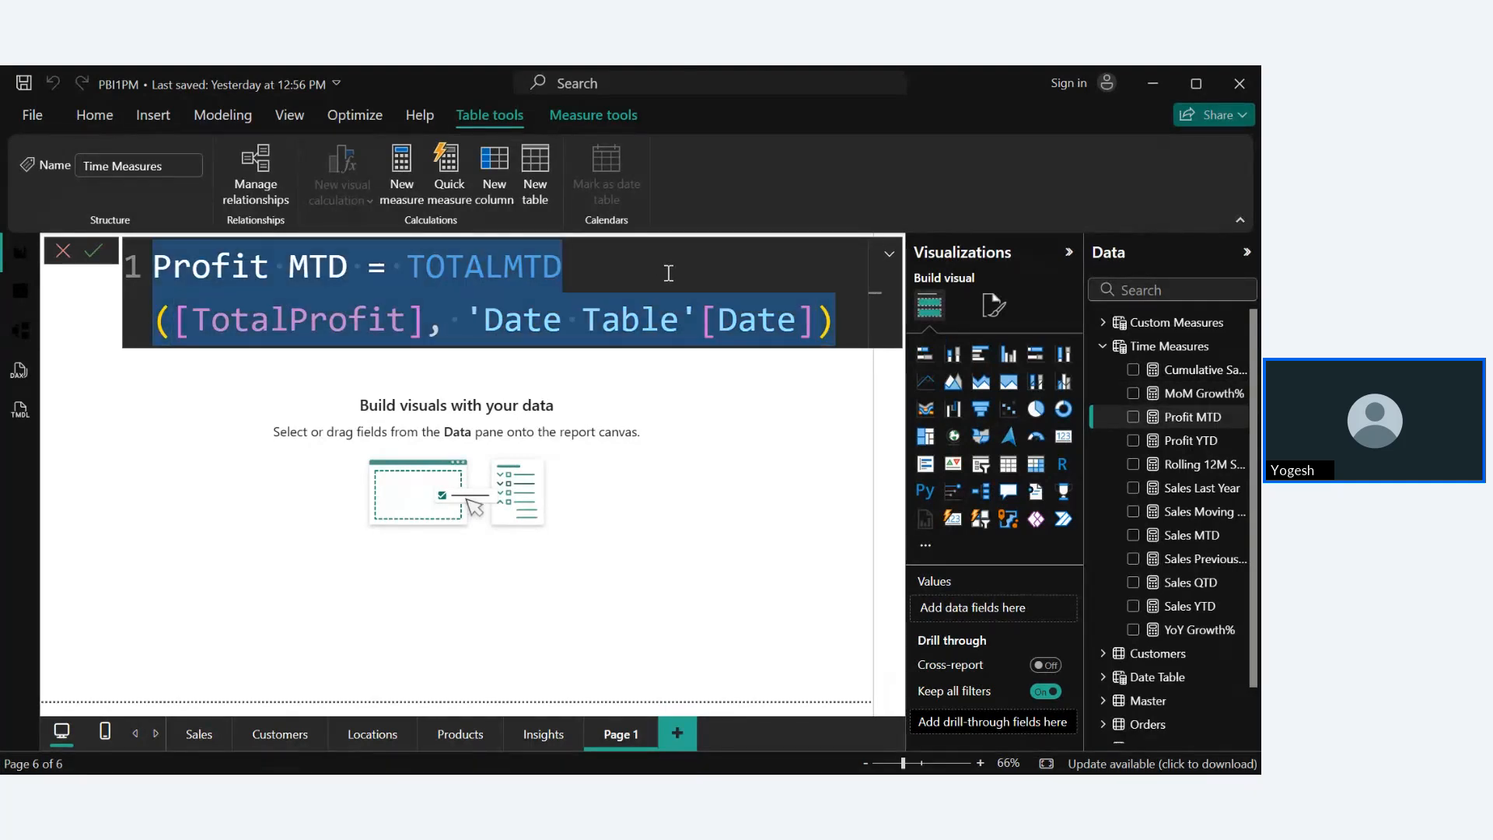
click(398, 178)
key(ctrl+v)
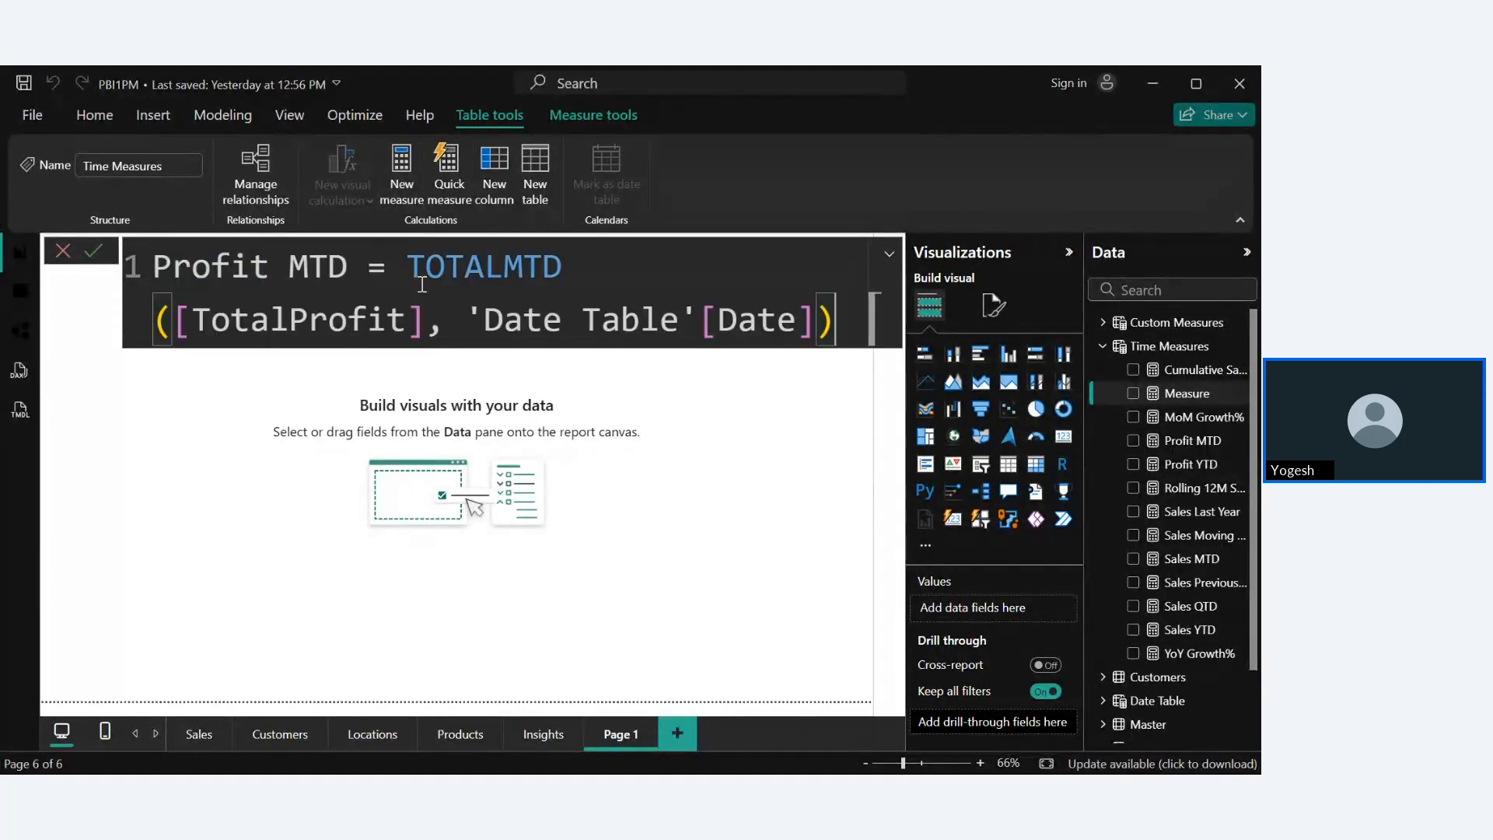
Step: Rename the copied measure Profit QTD, change its function to TOTALQTD and commit the formula
click(308, 260)
key(BackSpace)
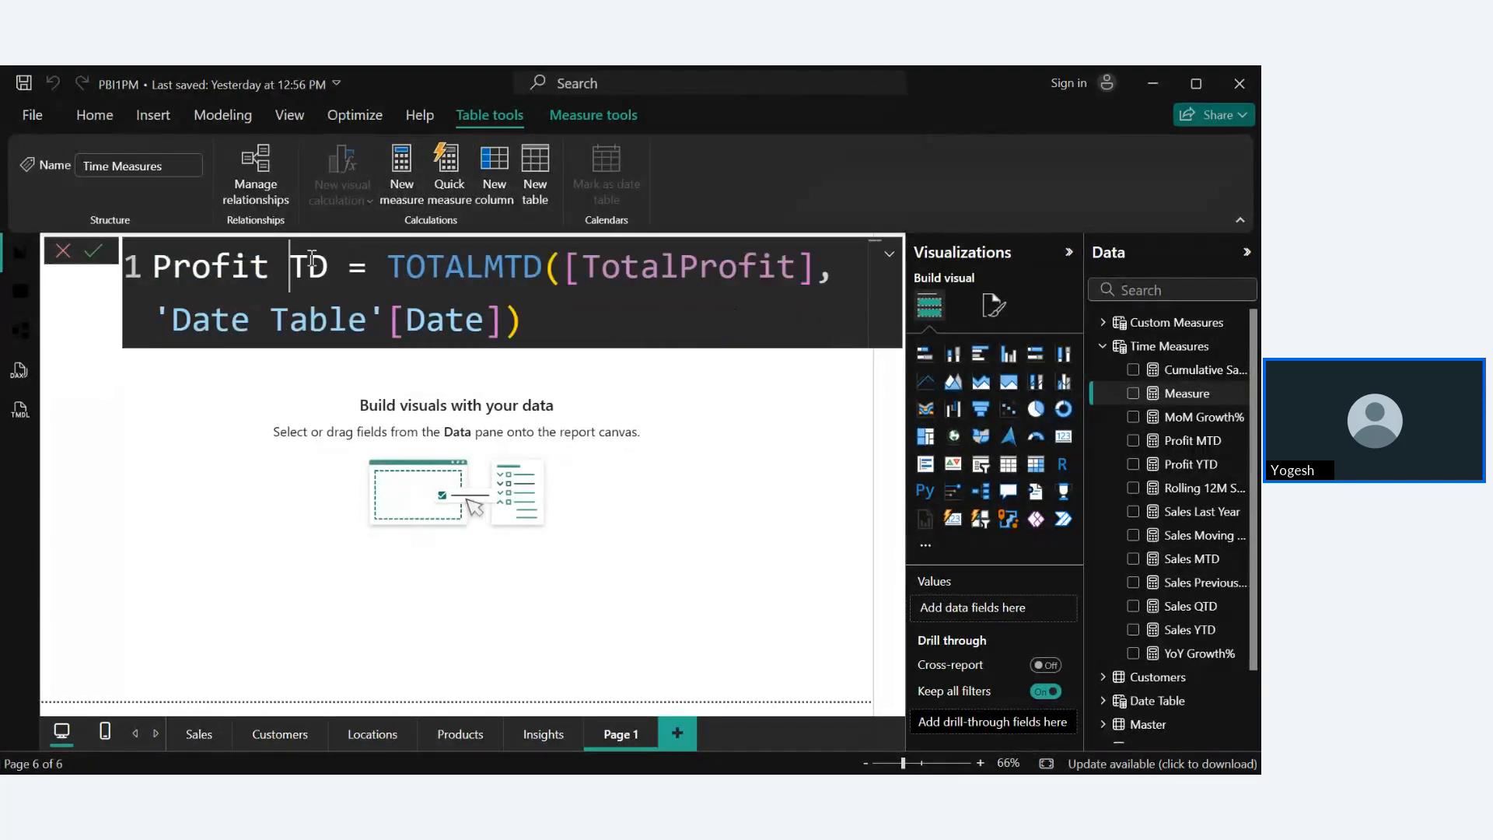
text(Q)
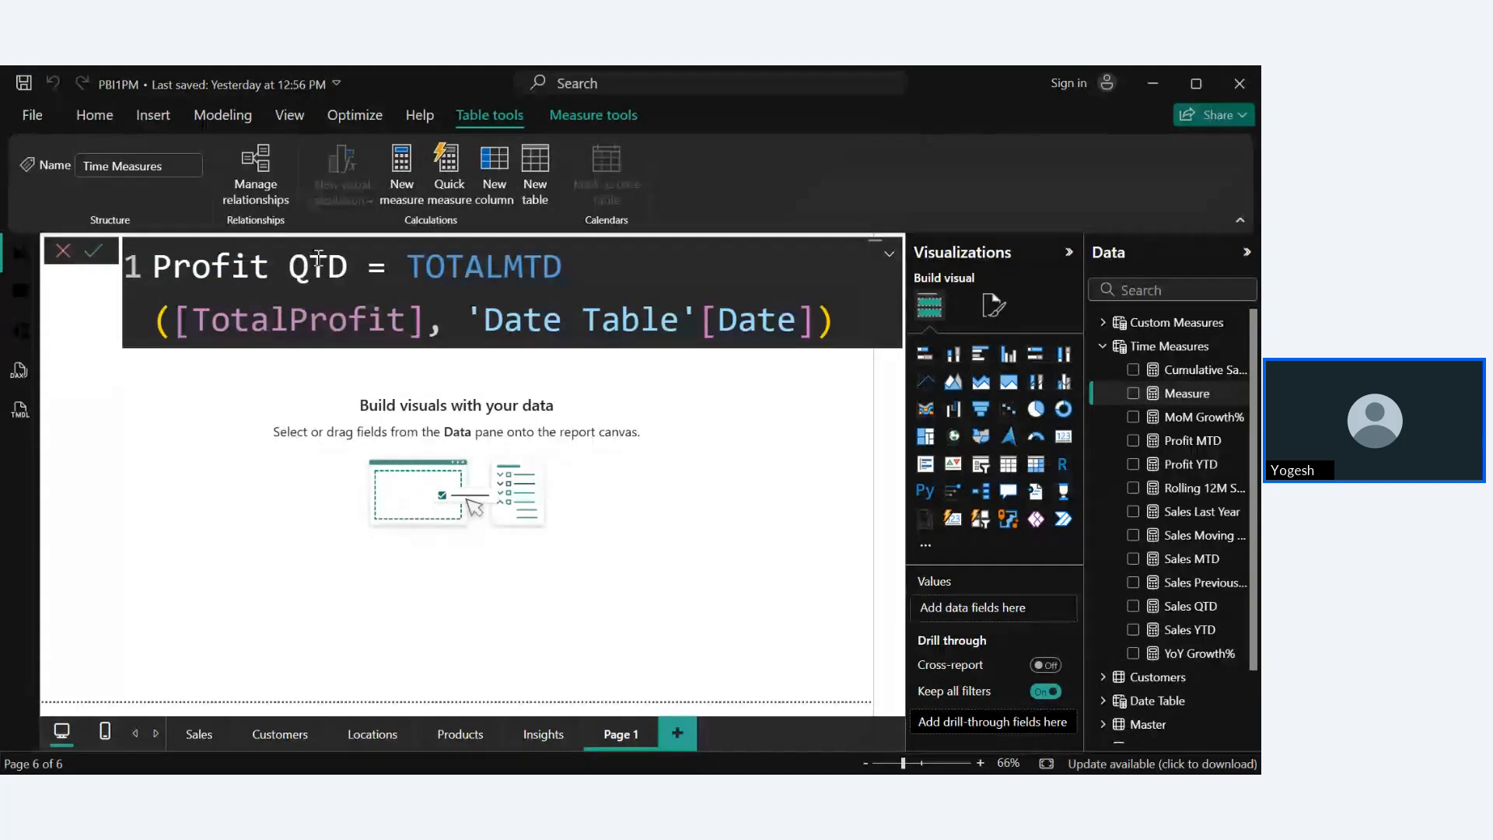
click(521, 268)
key(BackSpace)
text(Q)
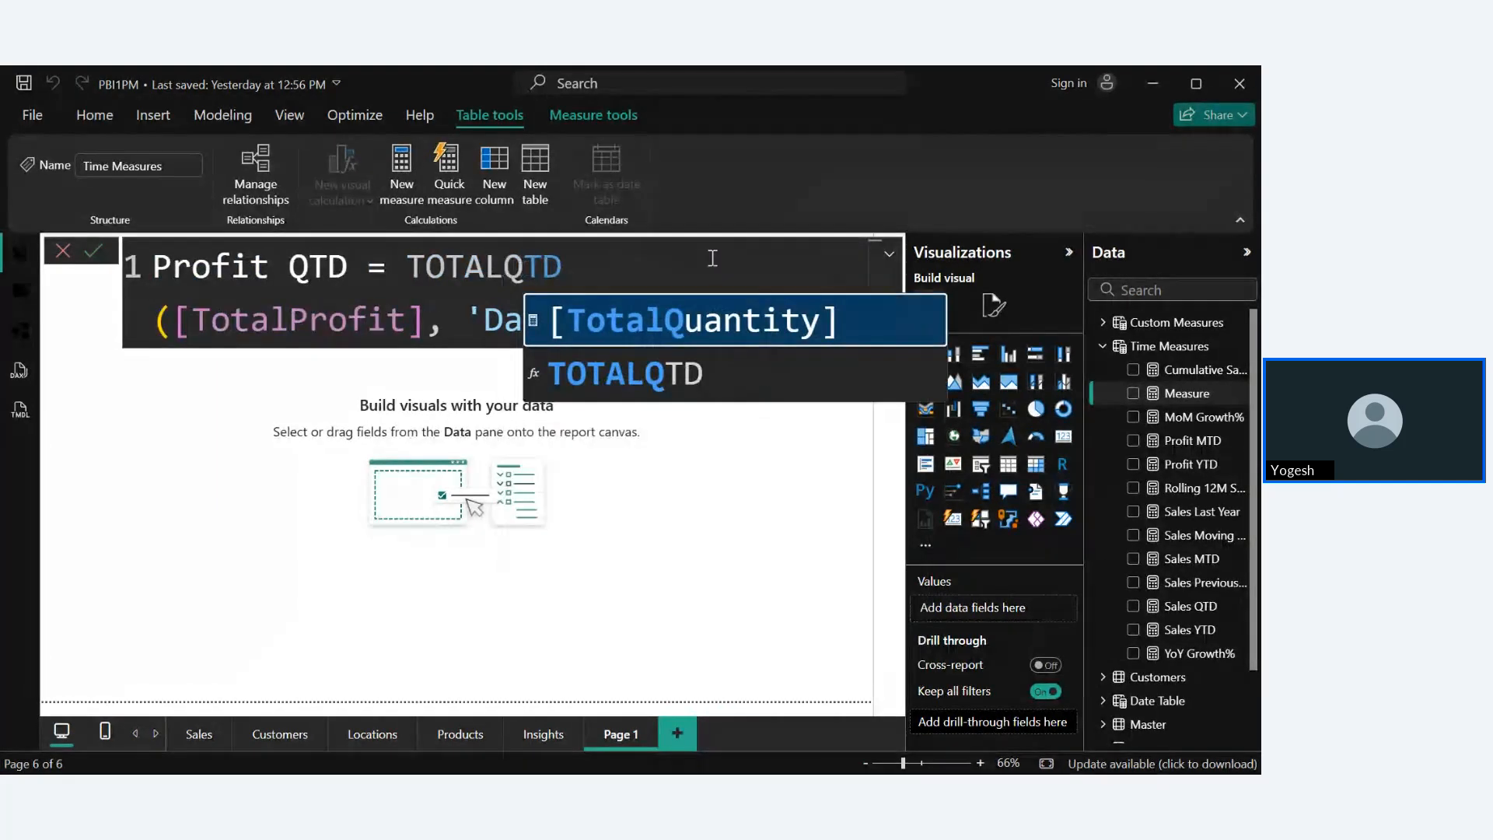
click(713, 259)
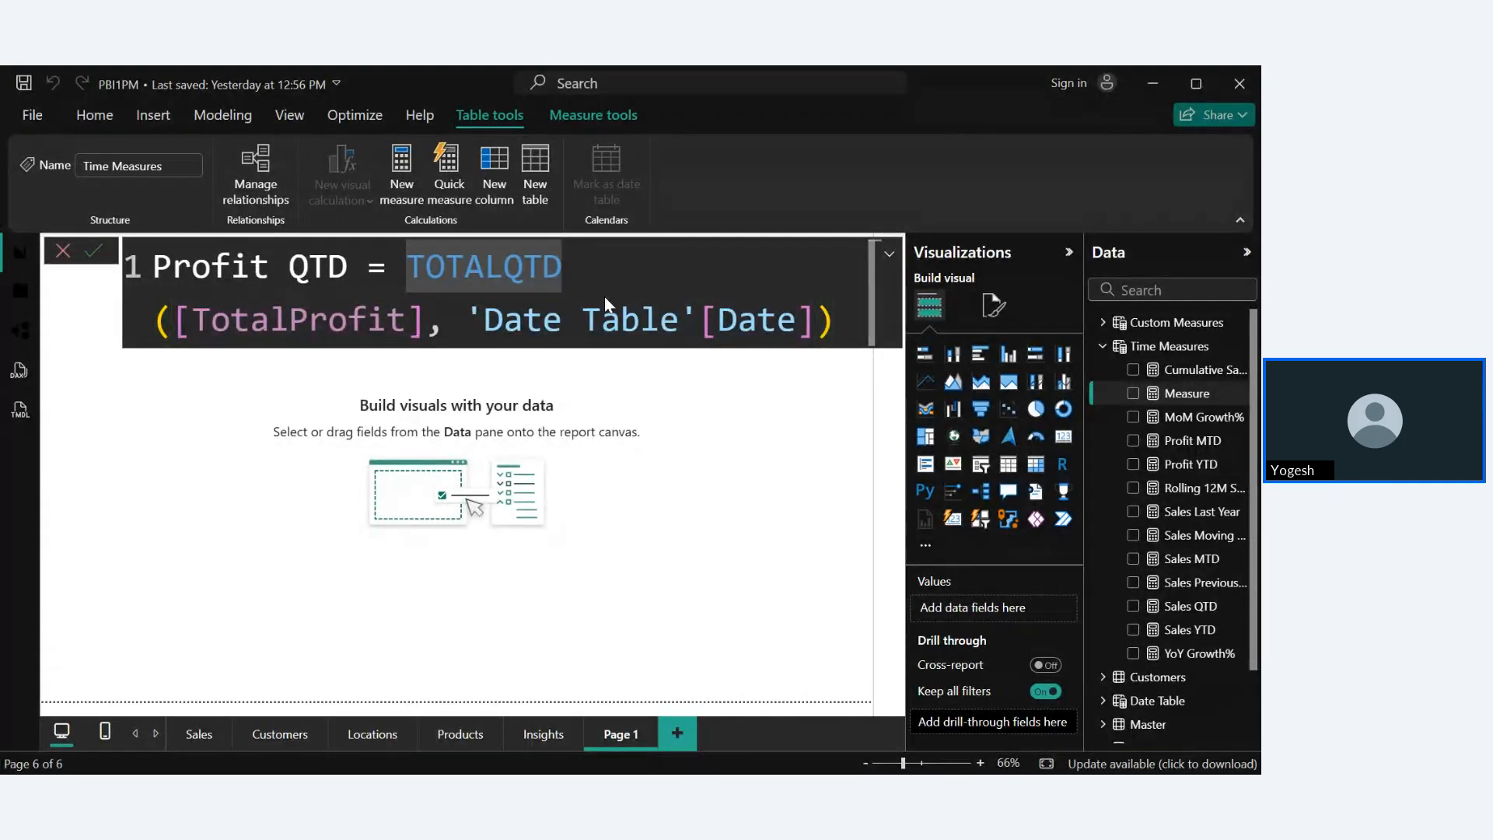
key(Return)
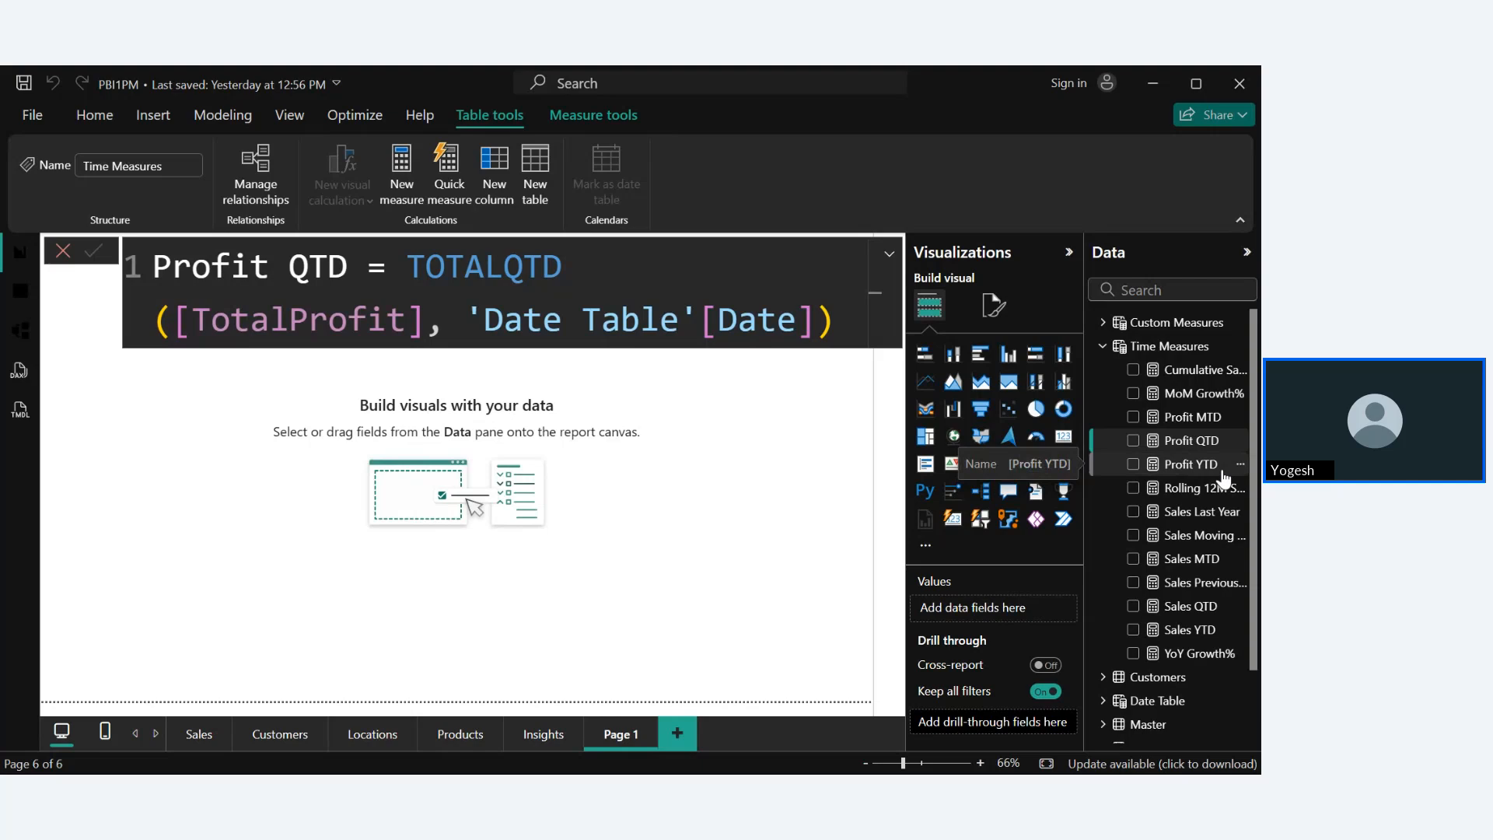
Step: Examine the DAX formulas of the YoY Growth% and Sales Last Year measures
scroll(1224, 476, down, 1)
scroll(1224, 476, up, 1)
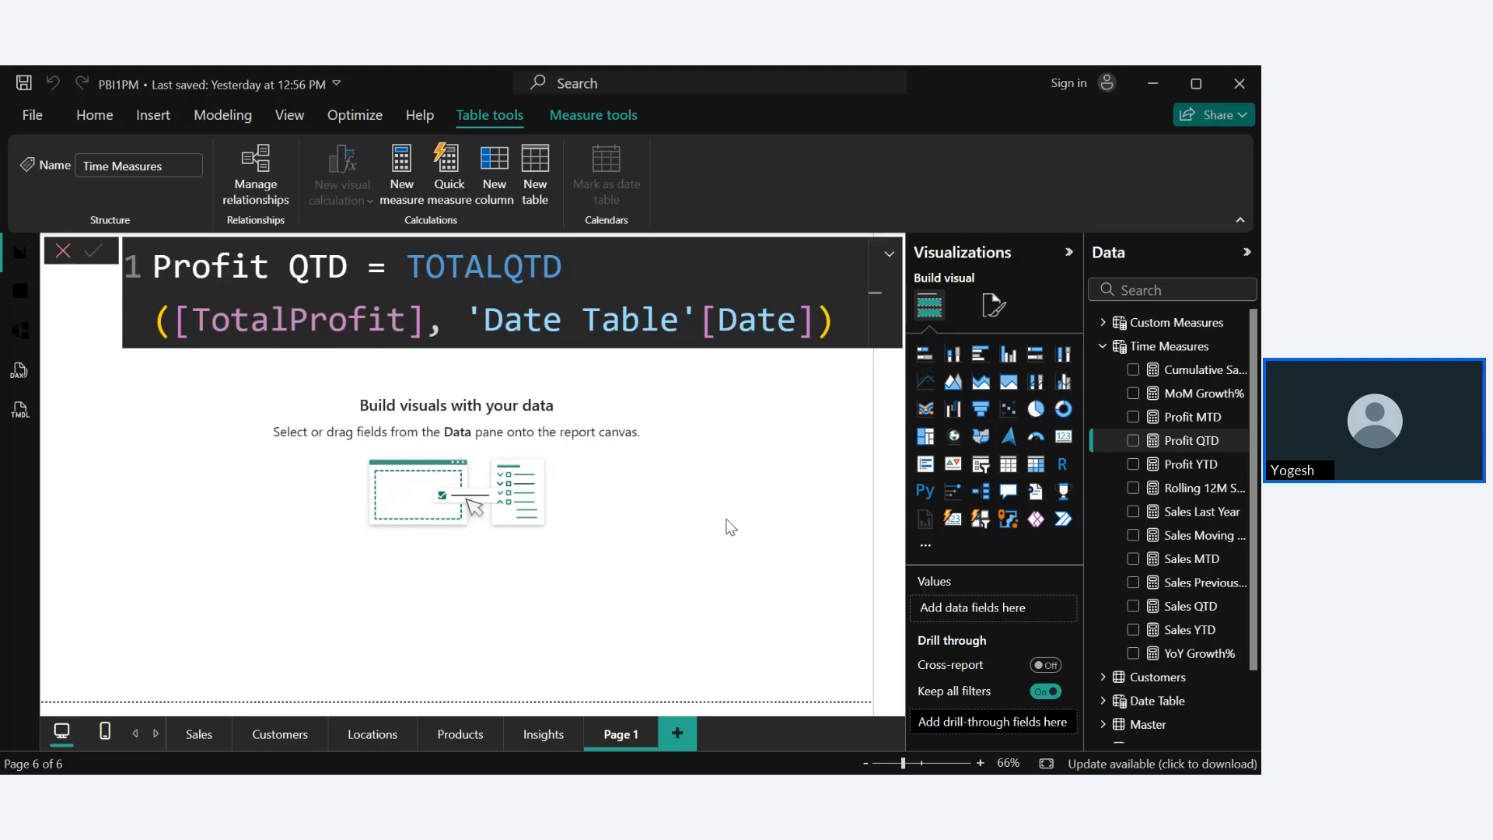
scroll(1170, 620, down, 1)
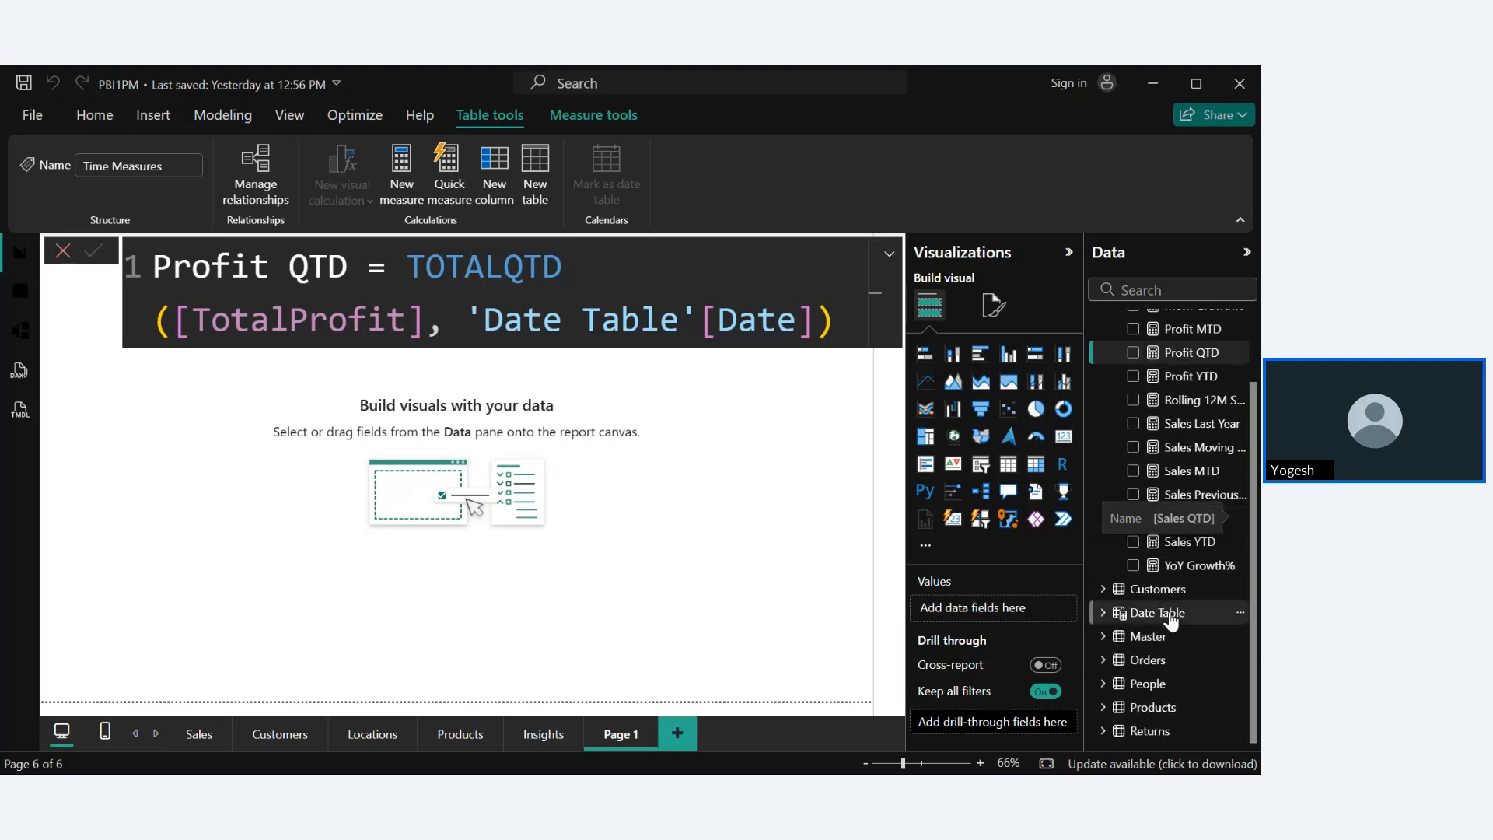
scroll(1170, 621, up, 1)
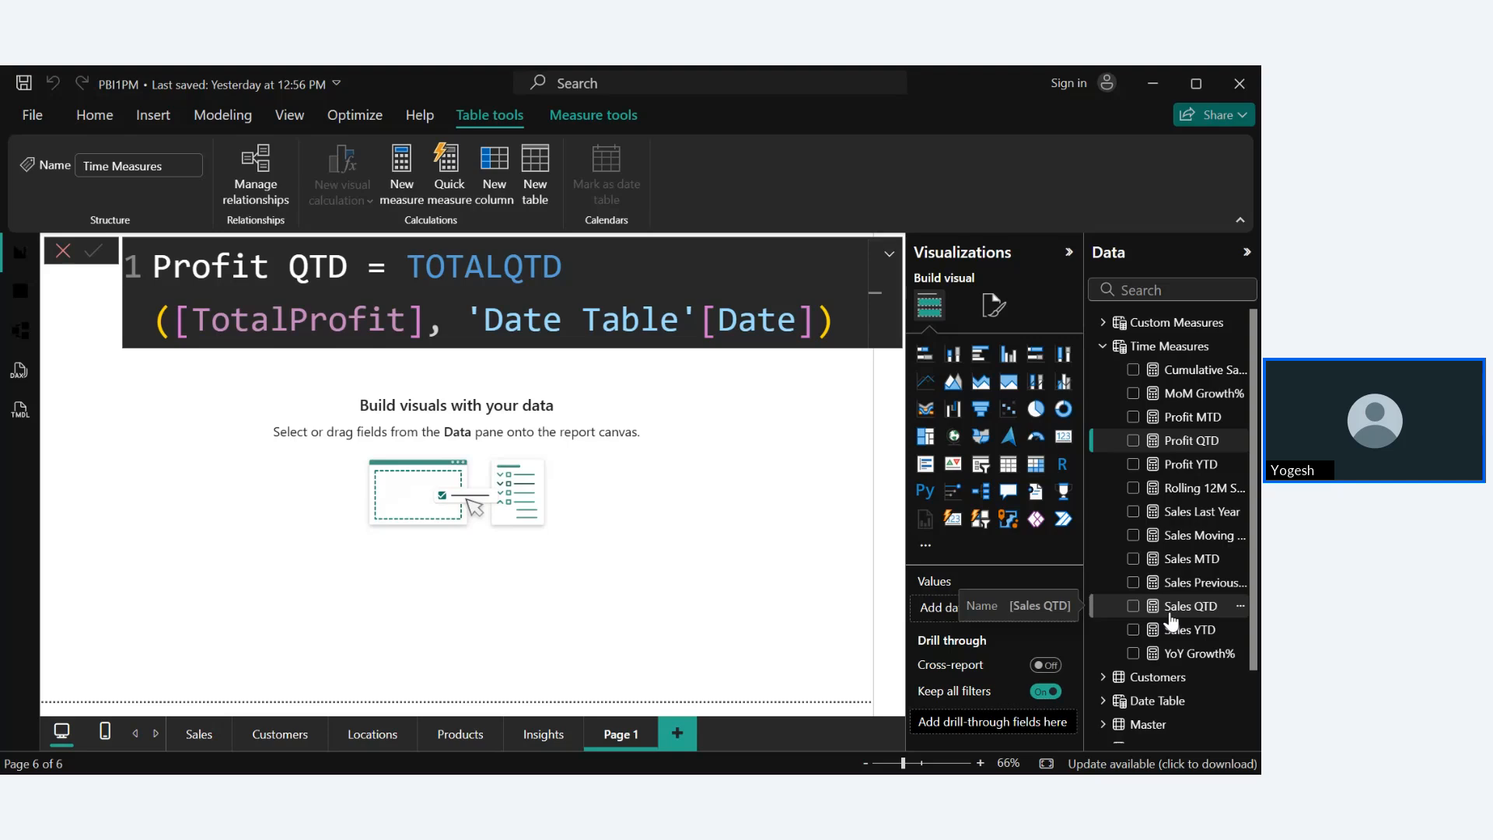
click(1203, 657)
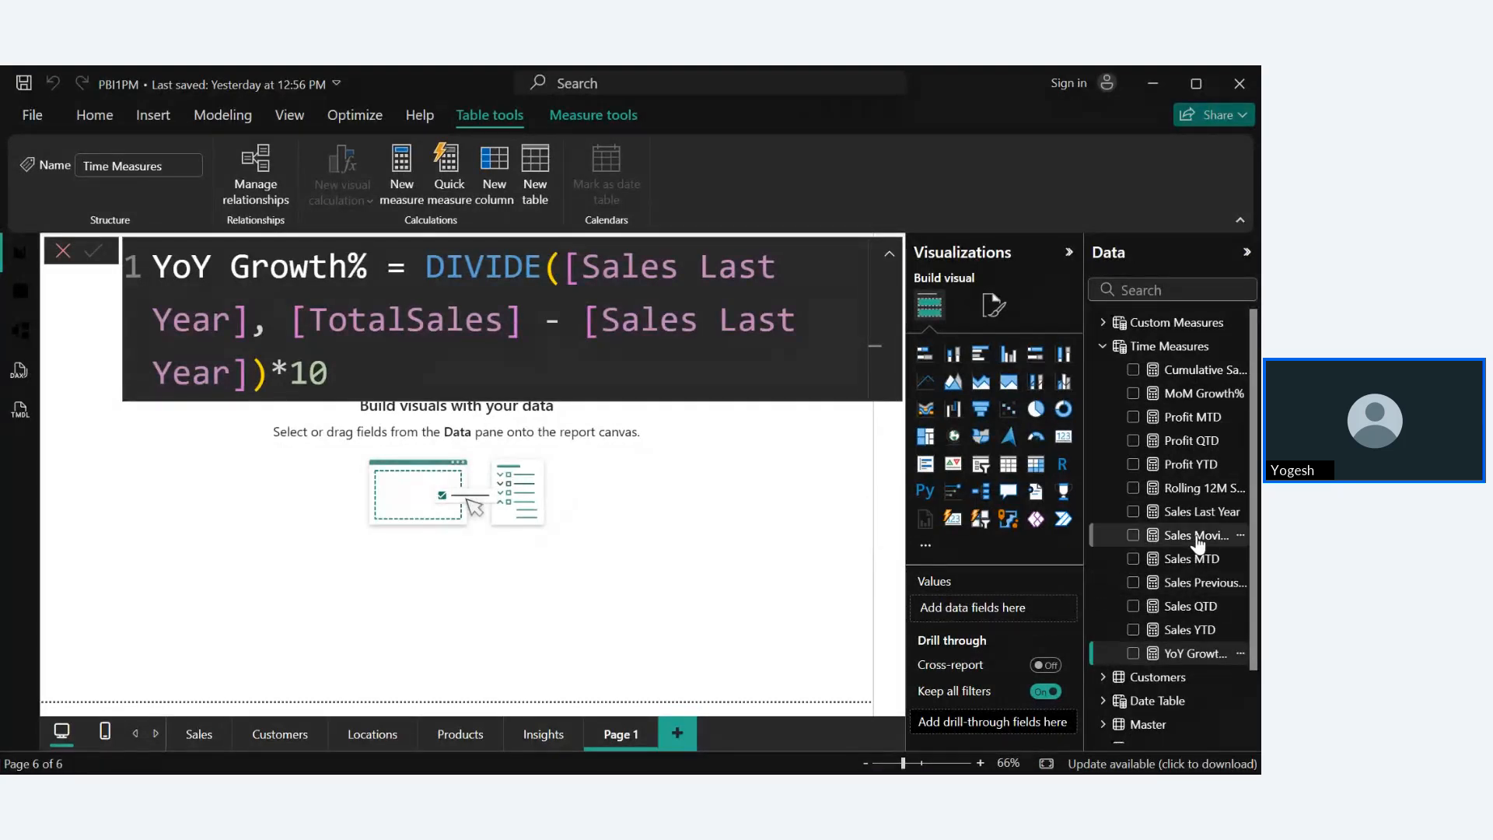
click(1198, 512)
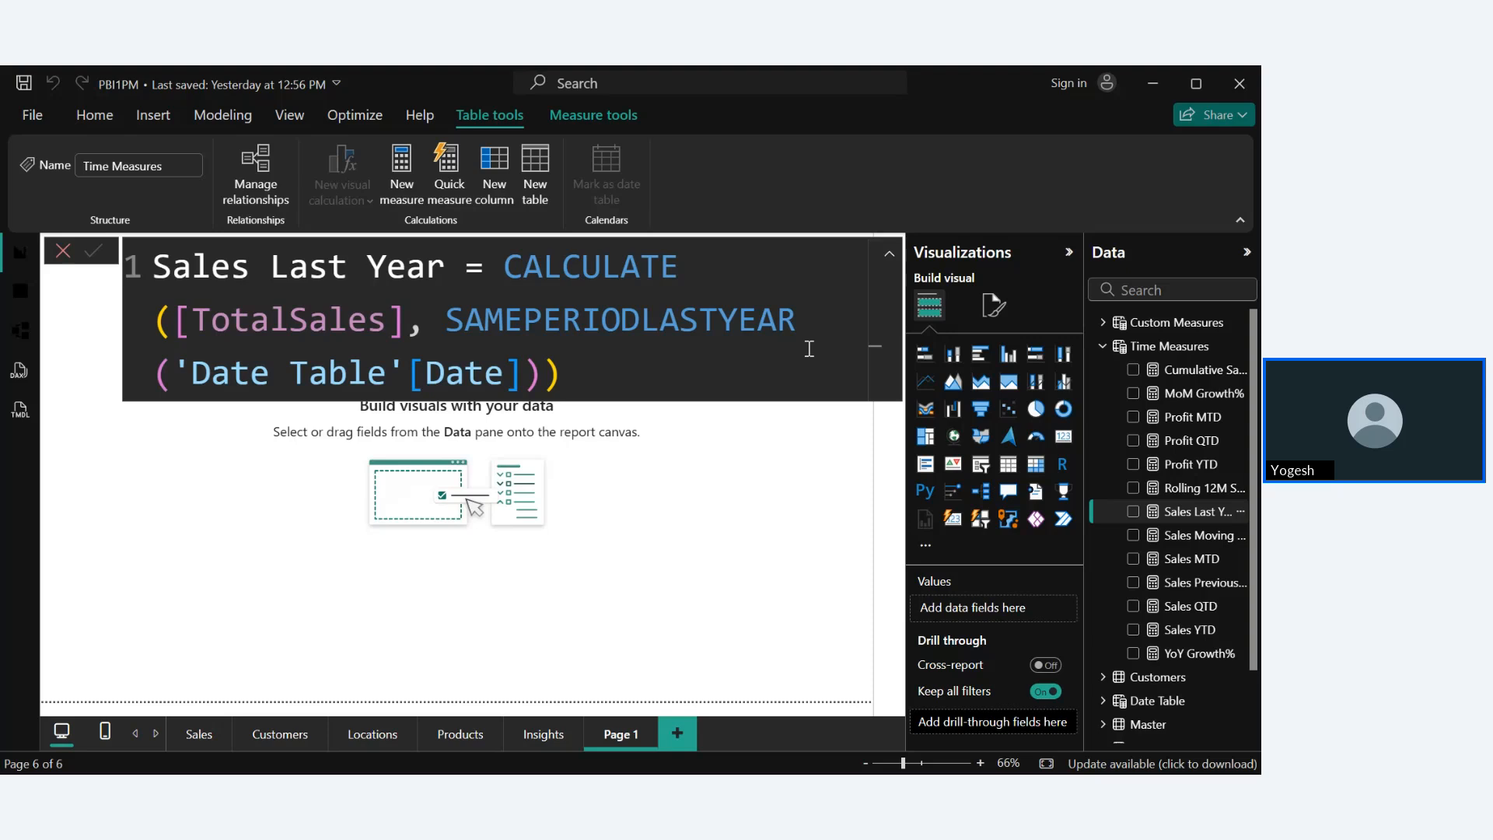
Step: Examine the Date Table's rows and its Date column in the table view, and return to the report page
click(20, 290)
scroll(1206, 576, down, 3)
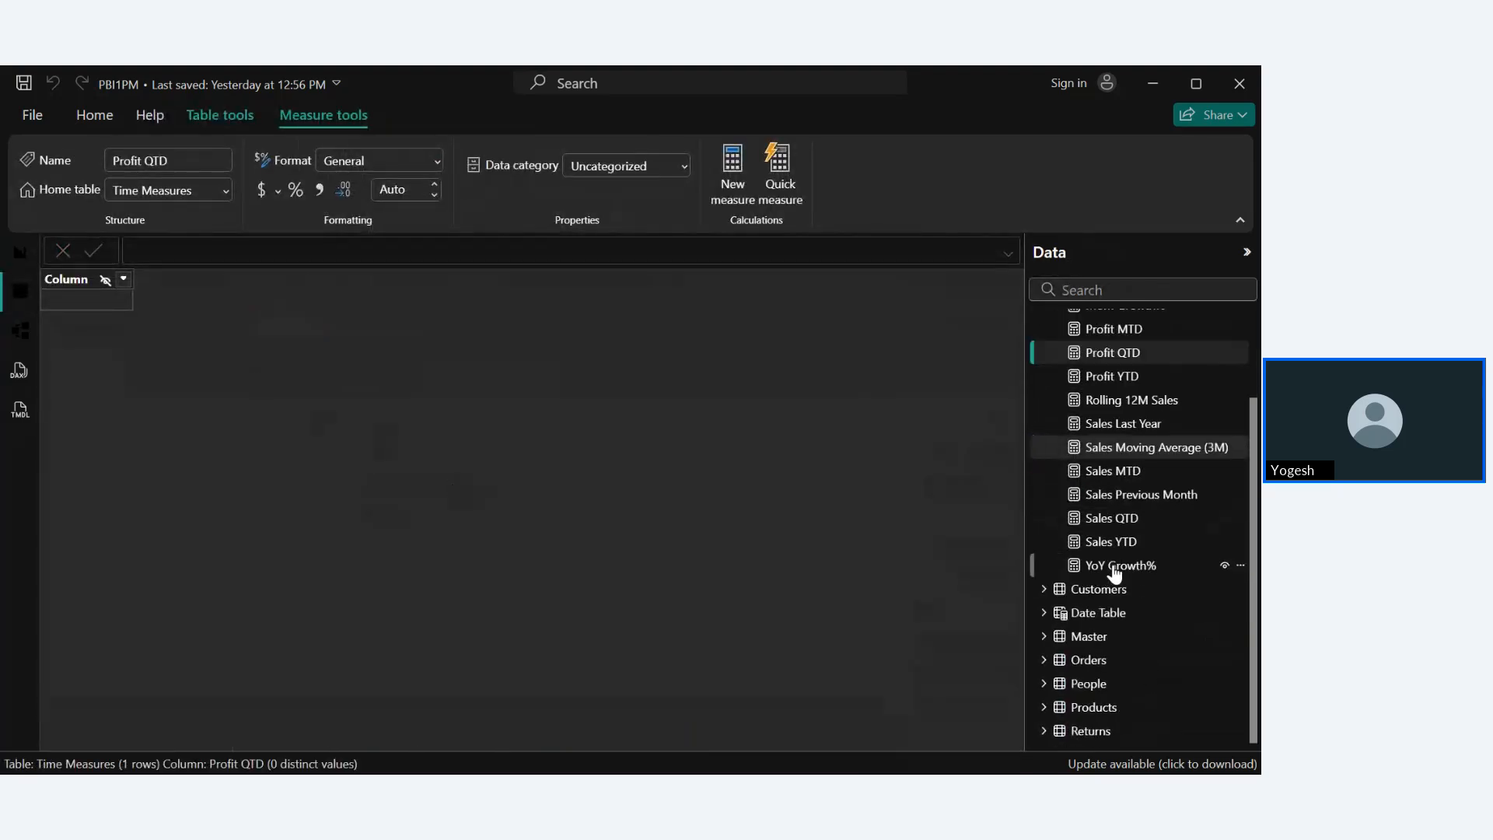
click(1127, 626)
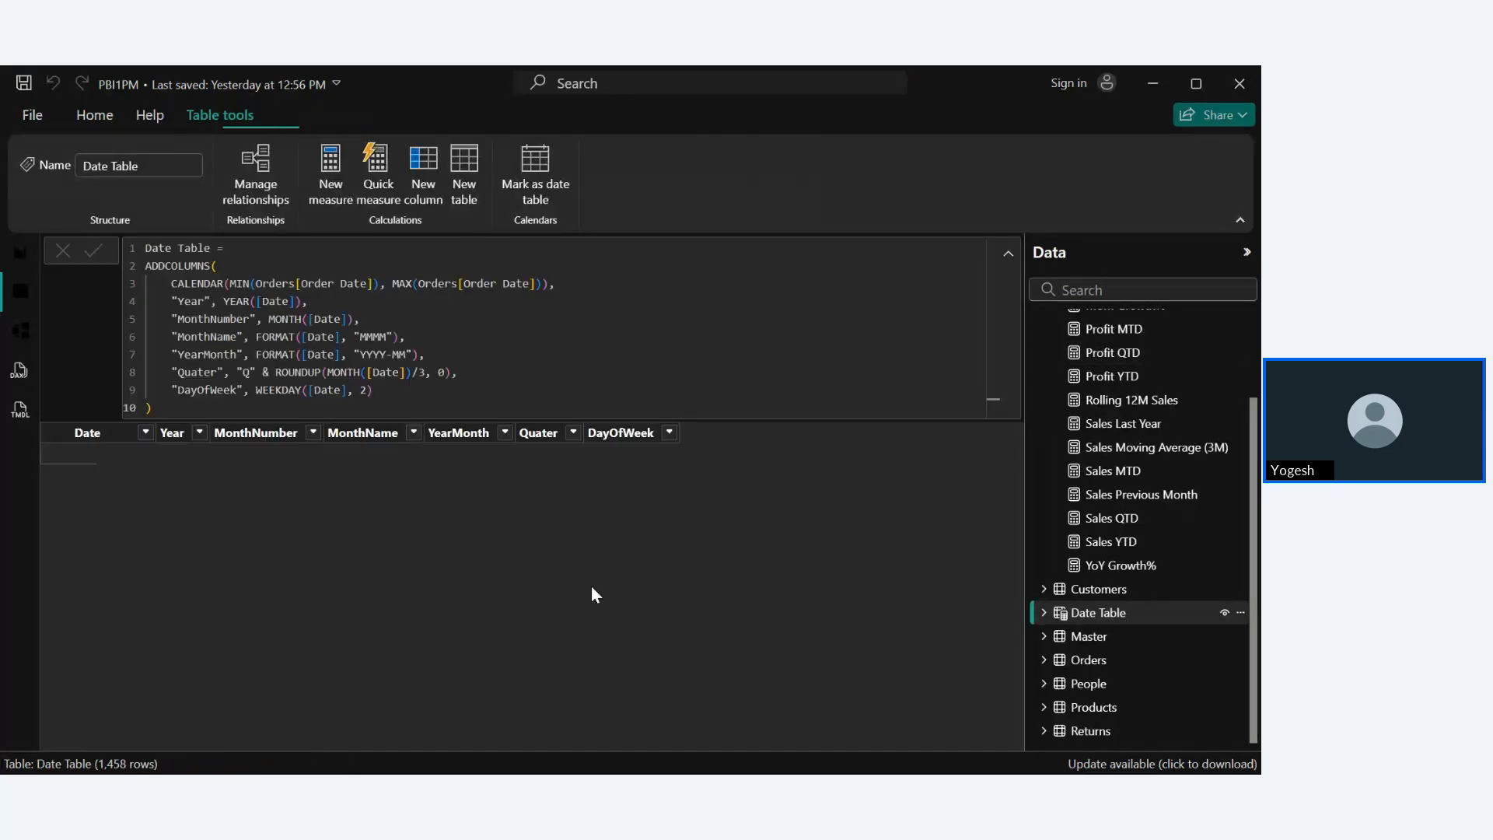
scroll(96, 586, down, 15)
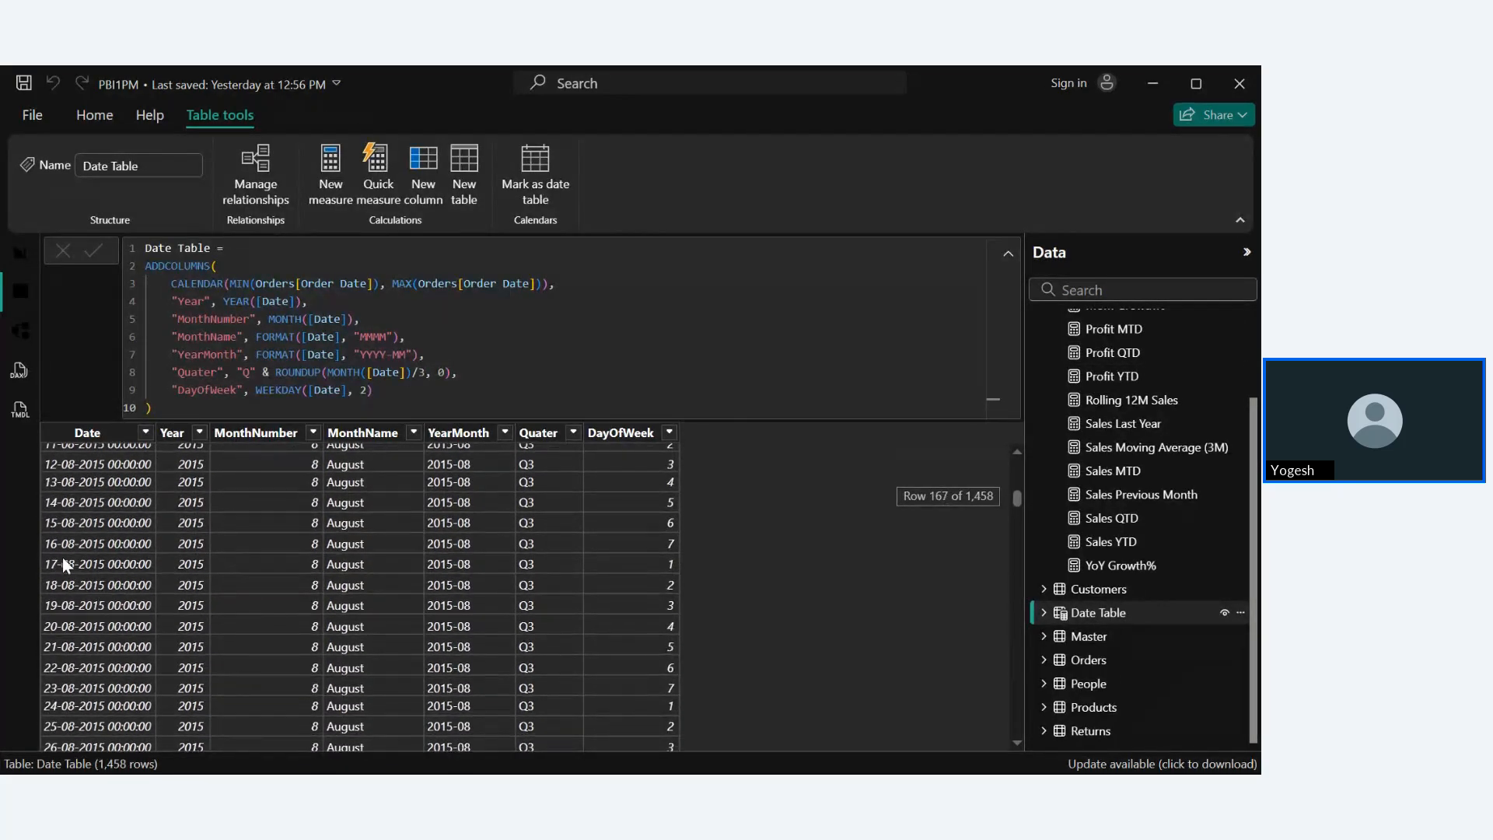
click(62, 557)
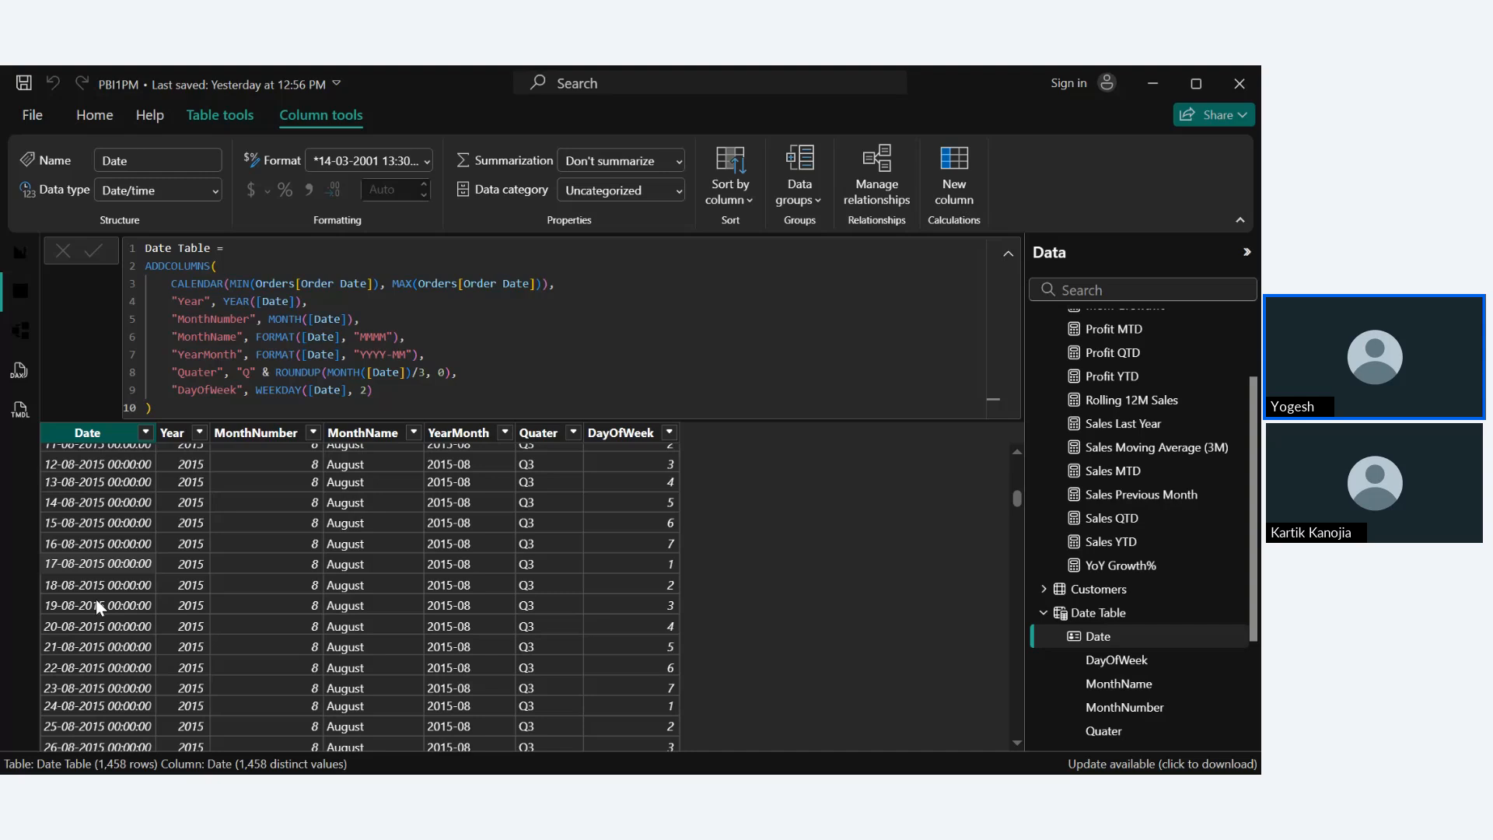
click(20, 254)
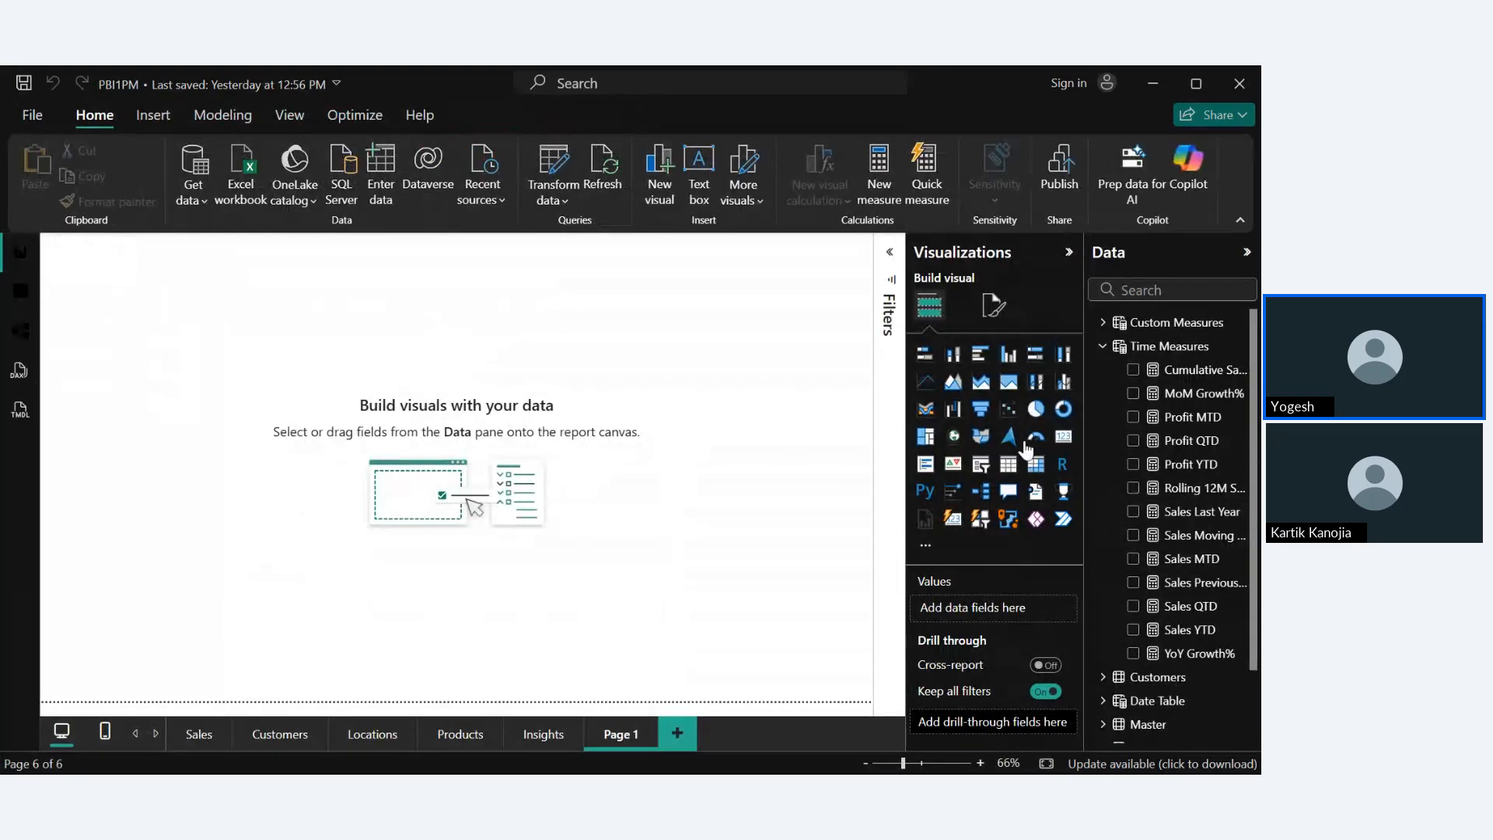
Step: Review the formula of Sales Last Year and the YoY Growth% formula built on it, and close the formula
click(1196, 517)
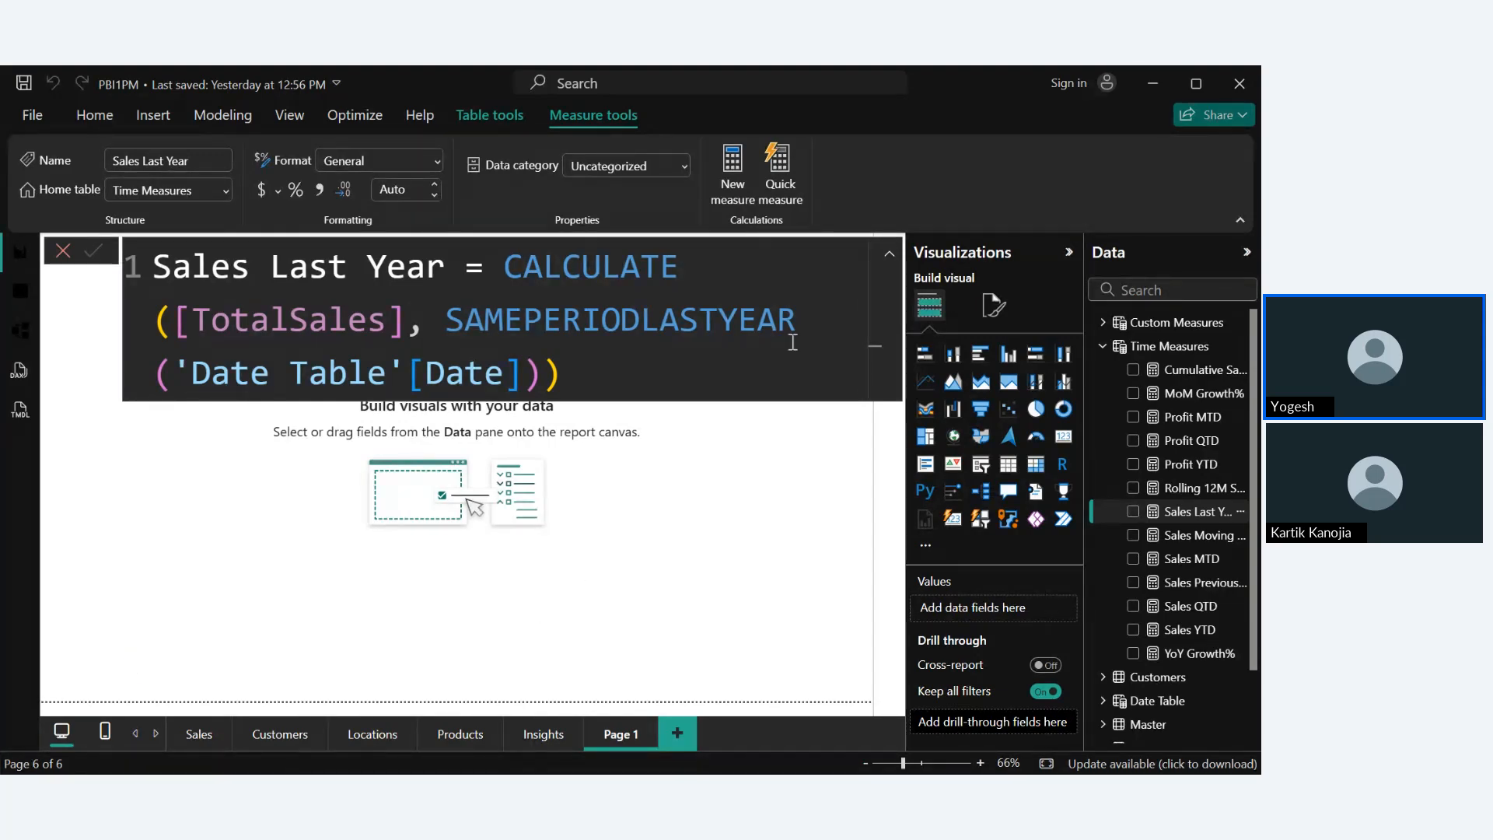
click(734, 376)
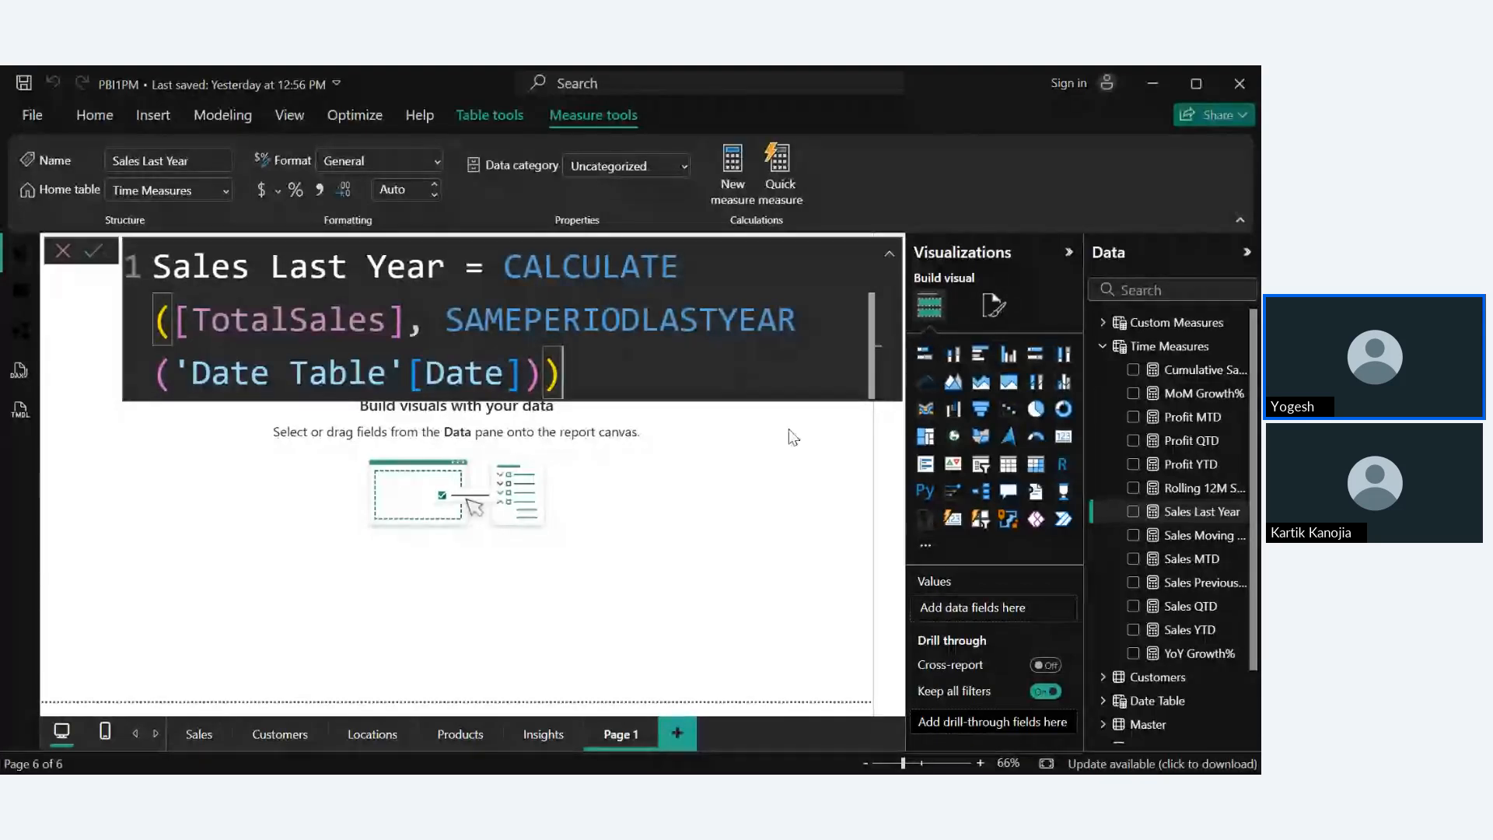
click(1197, 654)
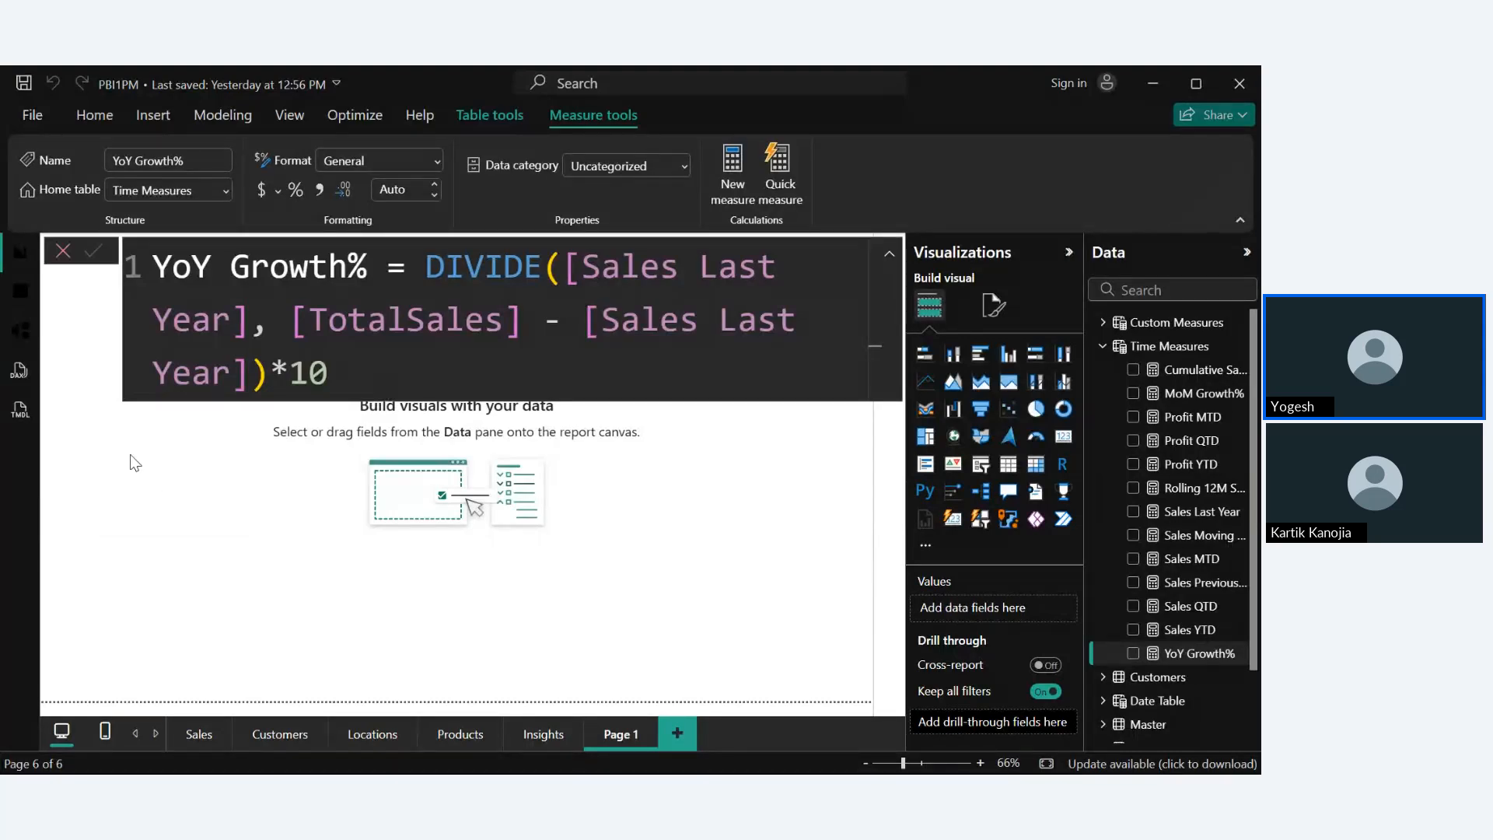
click(63, 250)
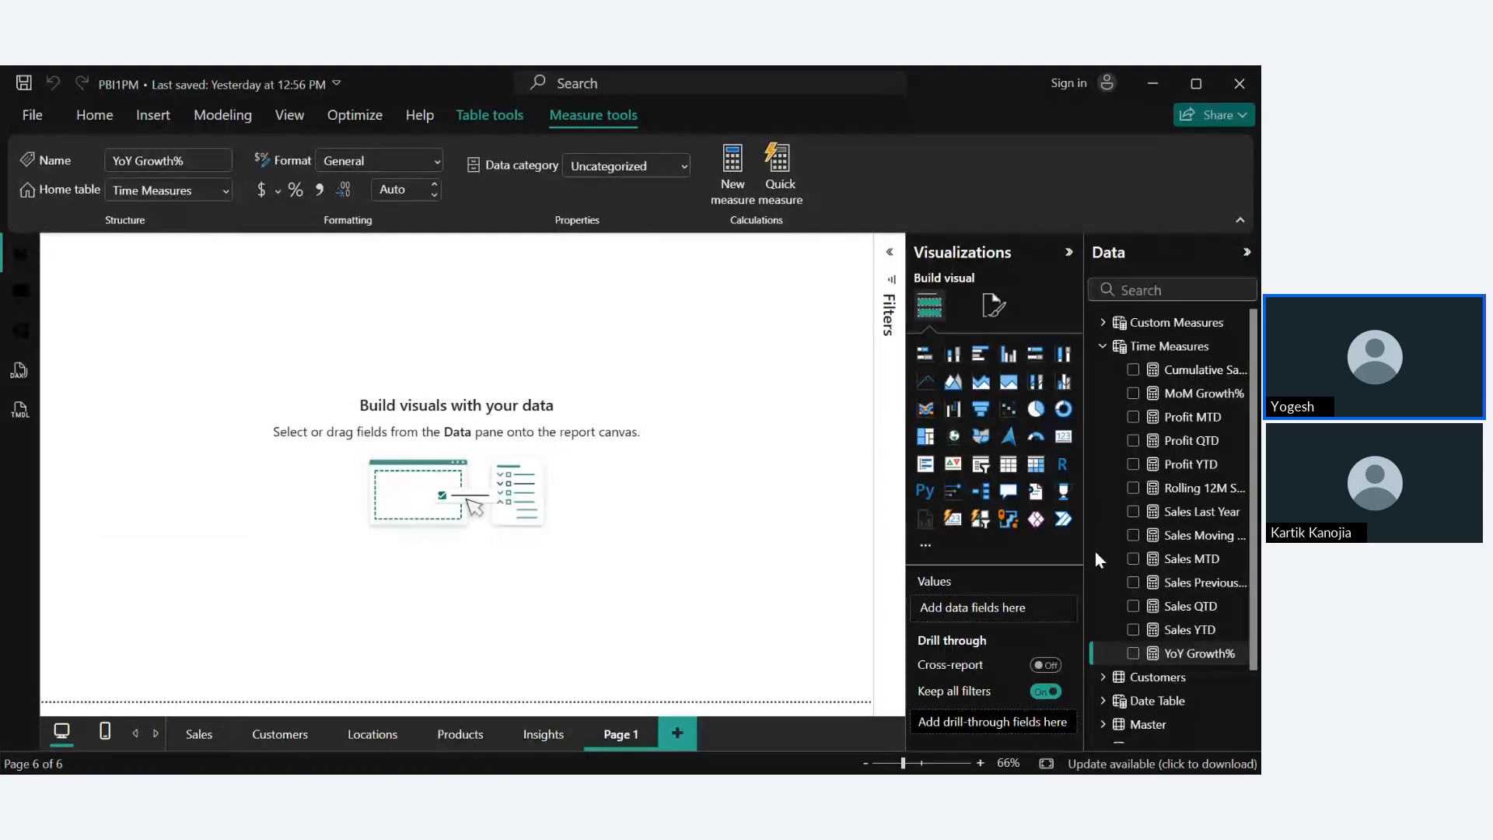
Step: Create a table visual from the Date Table's Year field and enlarge it to about half the page width
scroll(1183, 599, down, 1)
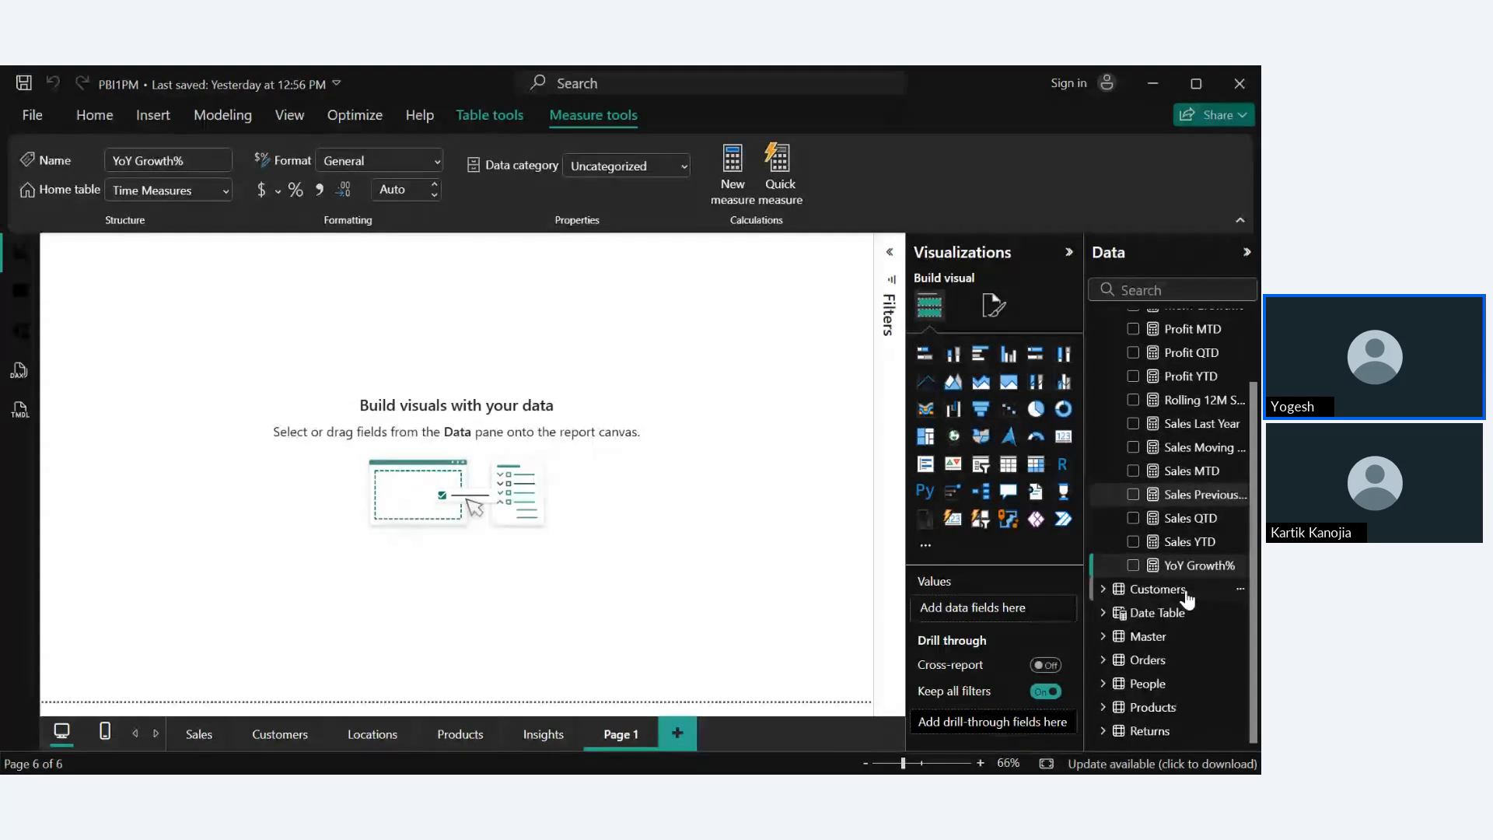
click(1104, 613)
scroll(1134, 660, down, 1)
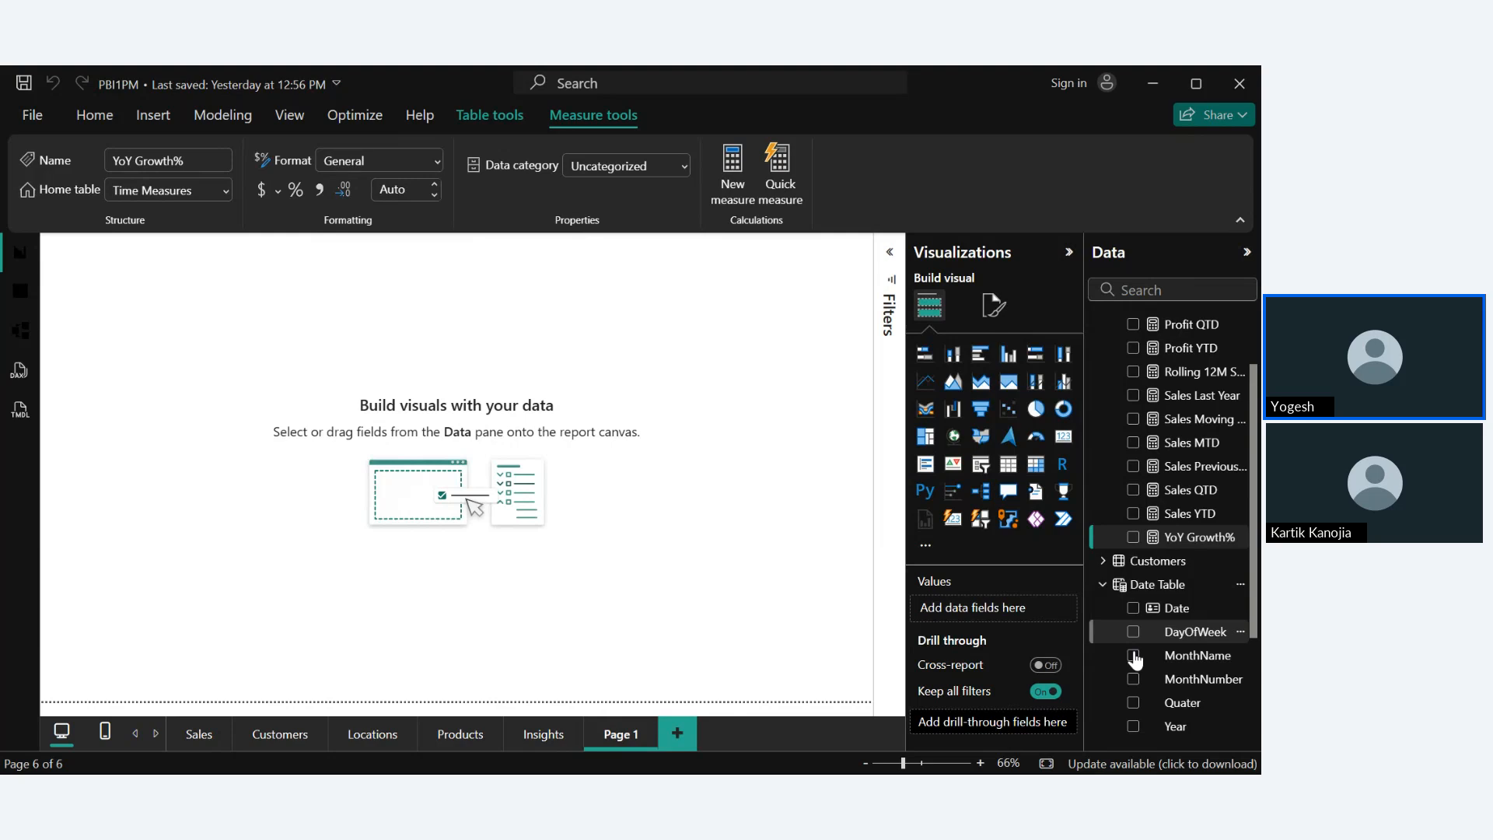
scroll(1134, 660, down, 2)
click(1133, 590)
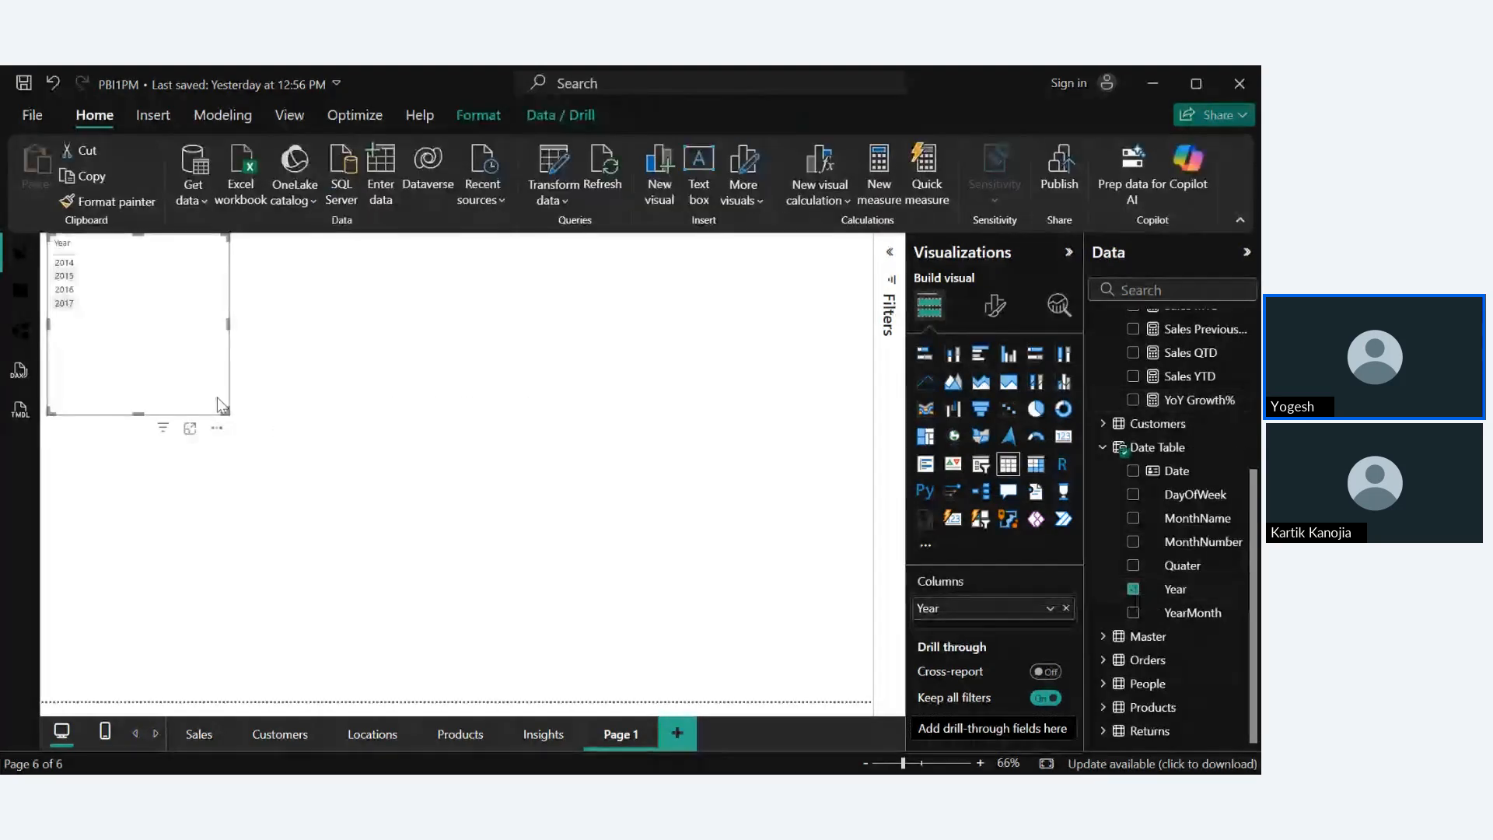
drag(217, 399, 457, 561)
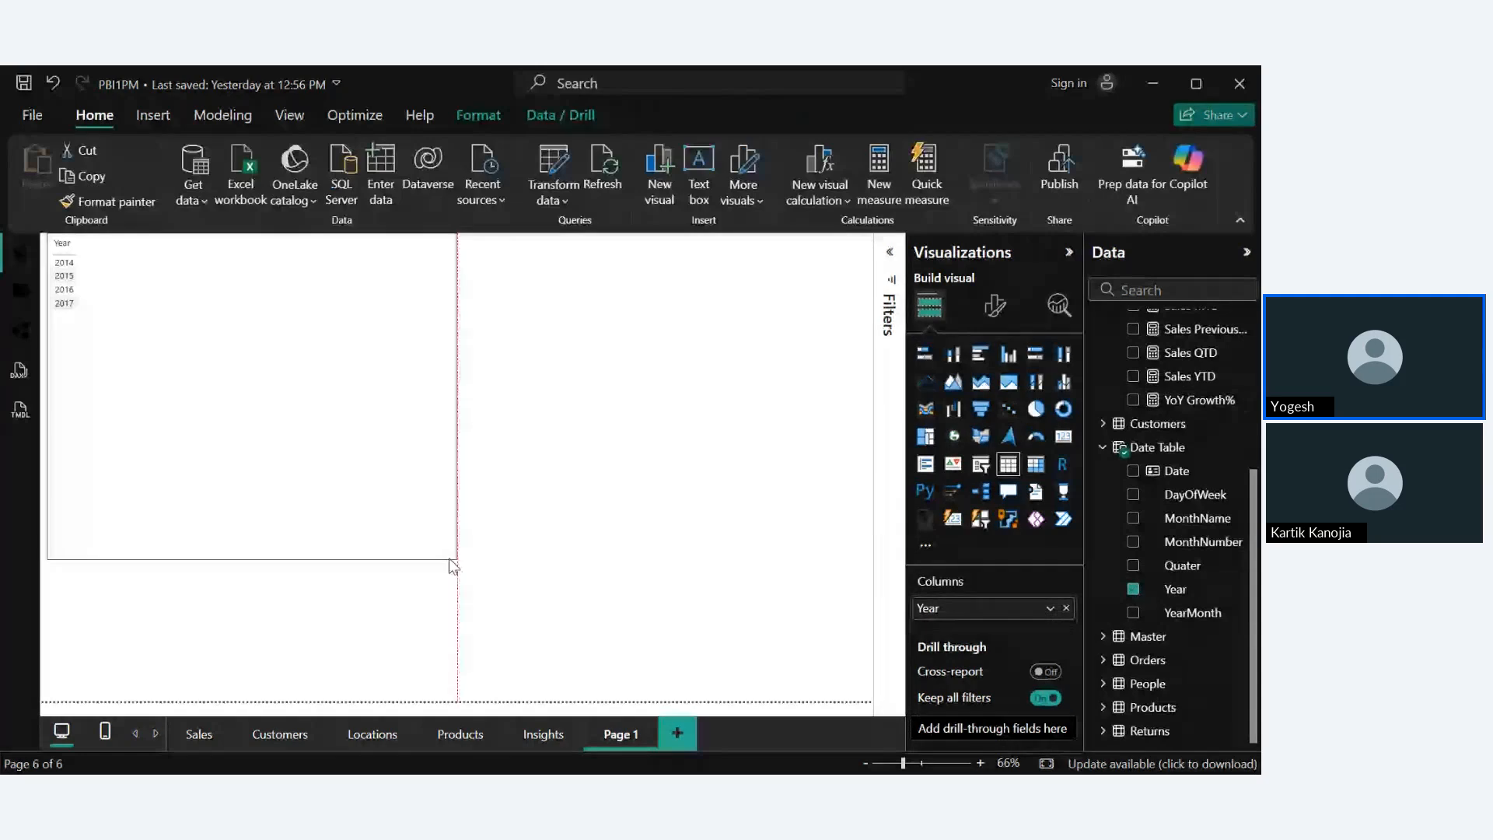
Step: Add the Sales field from the Orders table to the Year table visual to show sales per year
click(936, 764)
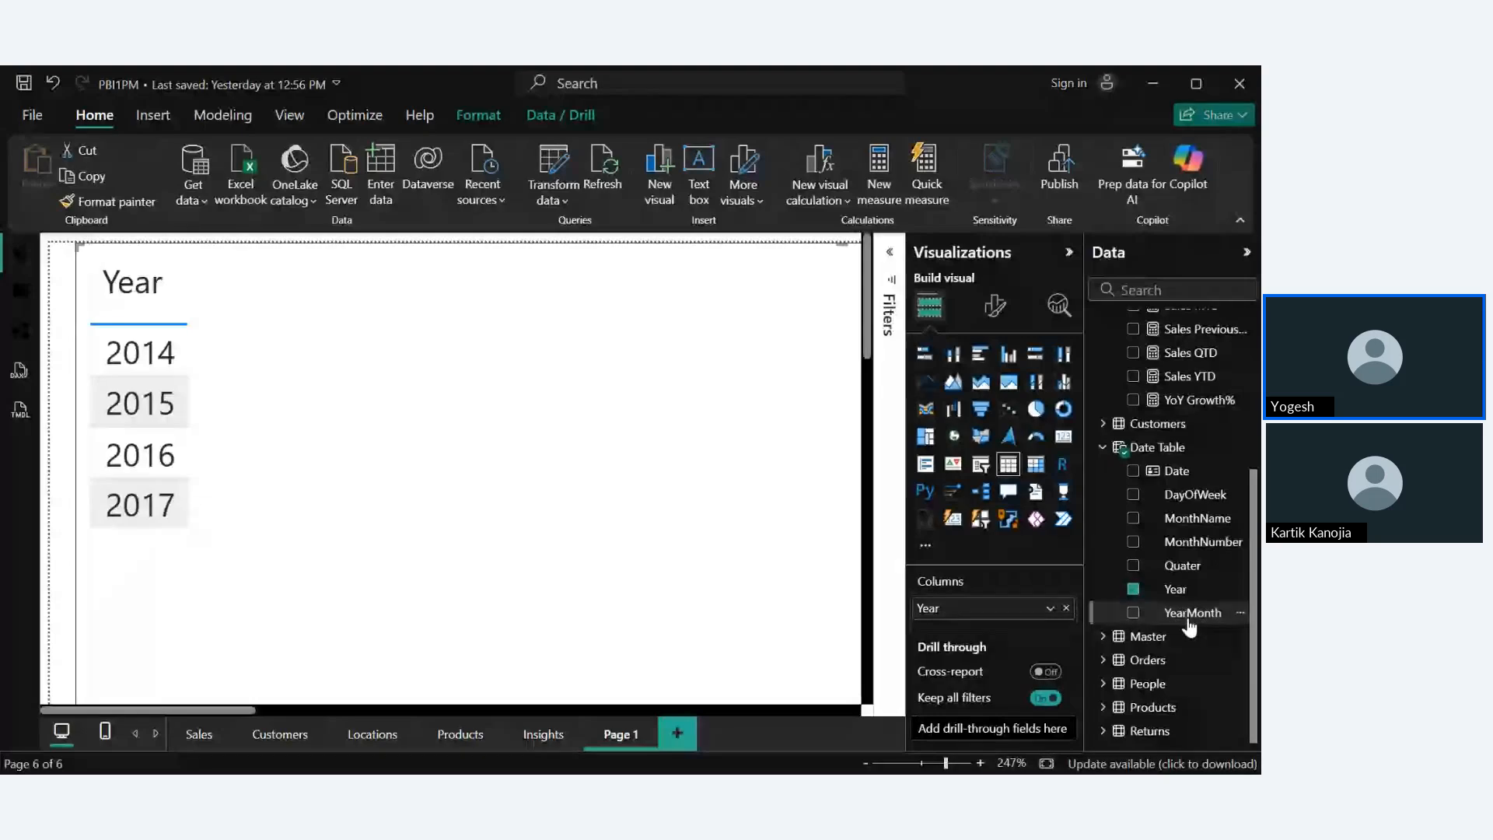
click(1103, 660)
scroll(1108, 646, down, 3)
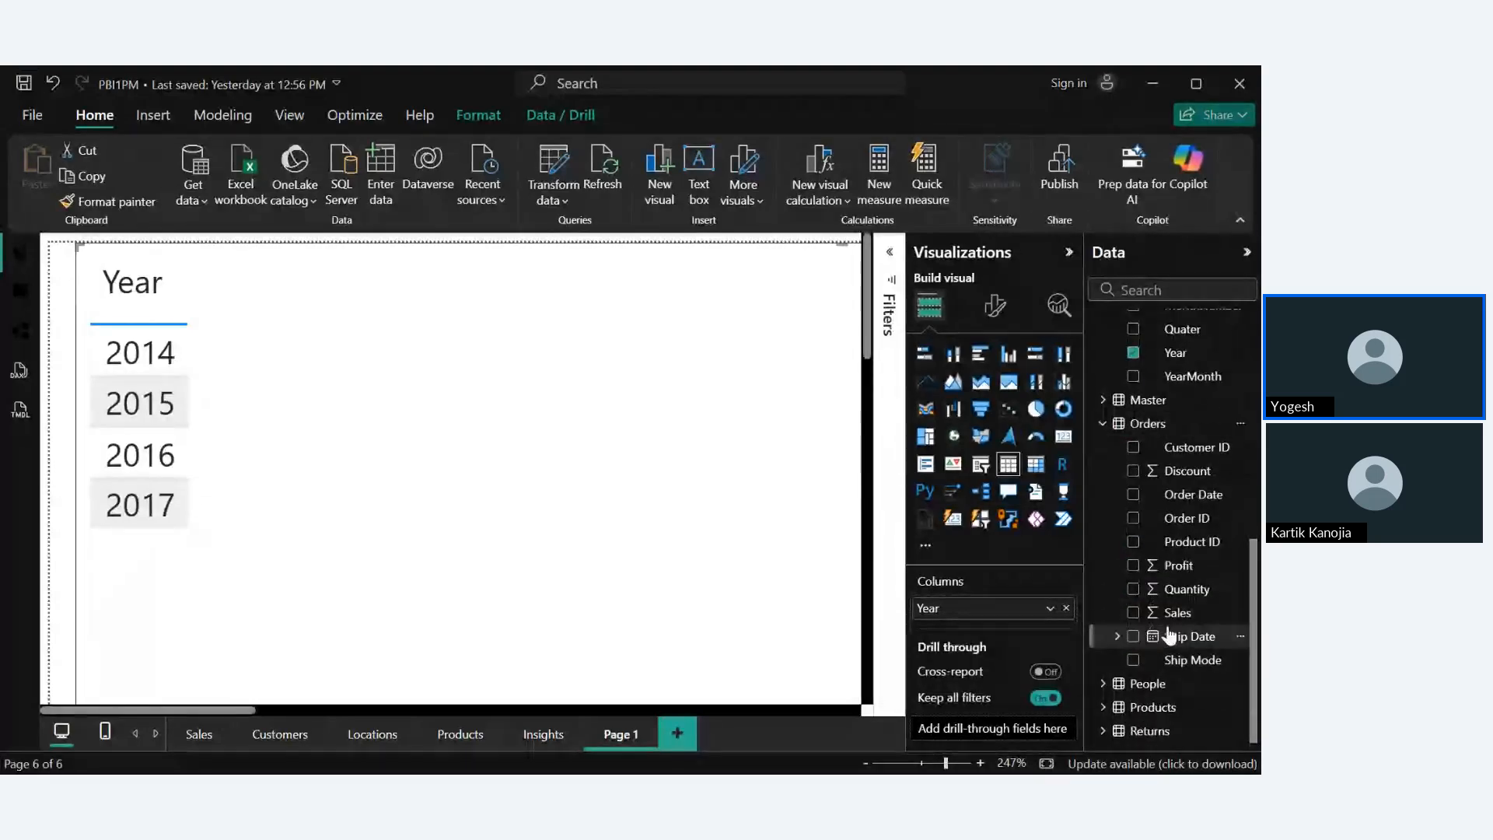
click(1172, 614)
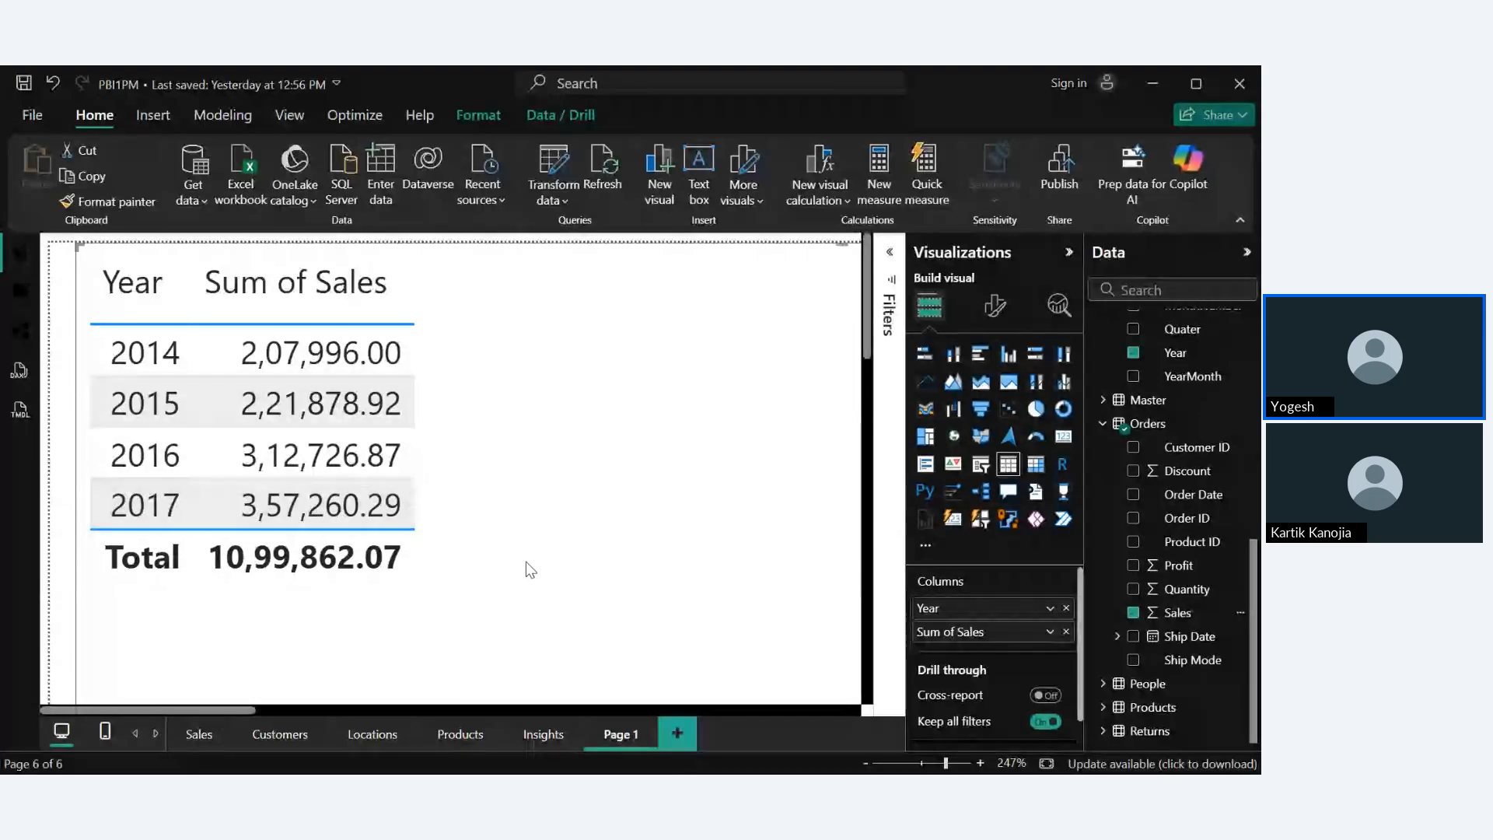
Step: Fit the report page to the window and remove the yearly sales table visual
scroll(536, 573, down, 5)
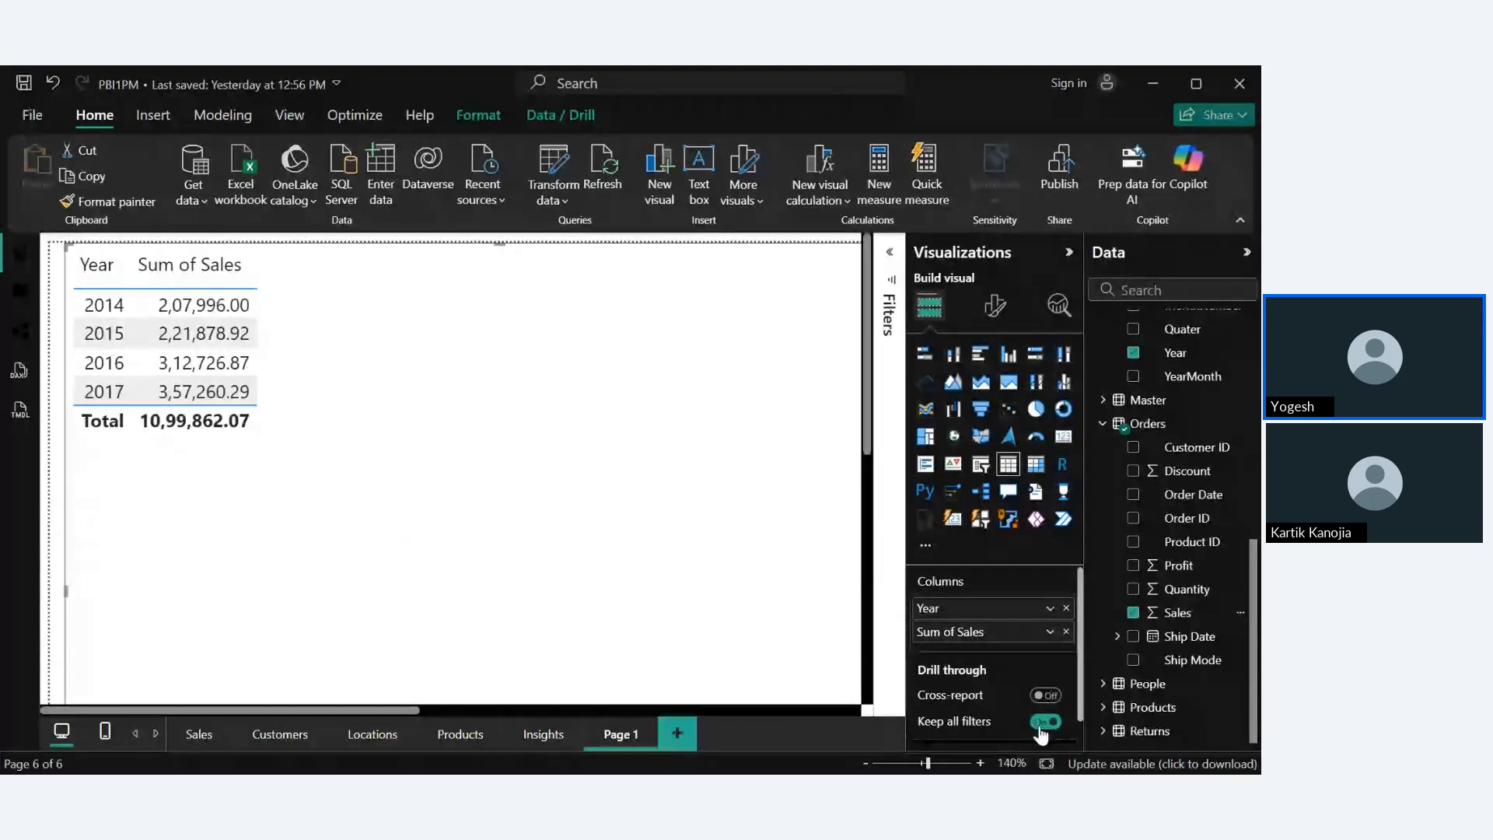
click(1046, 763)
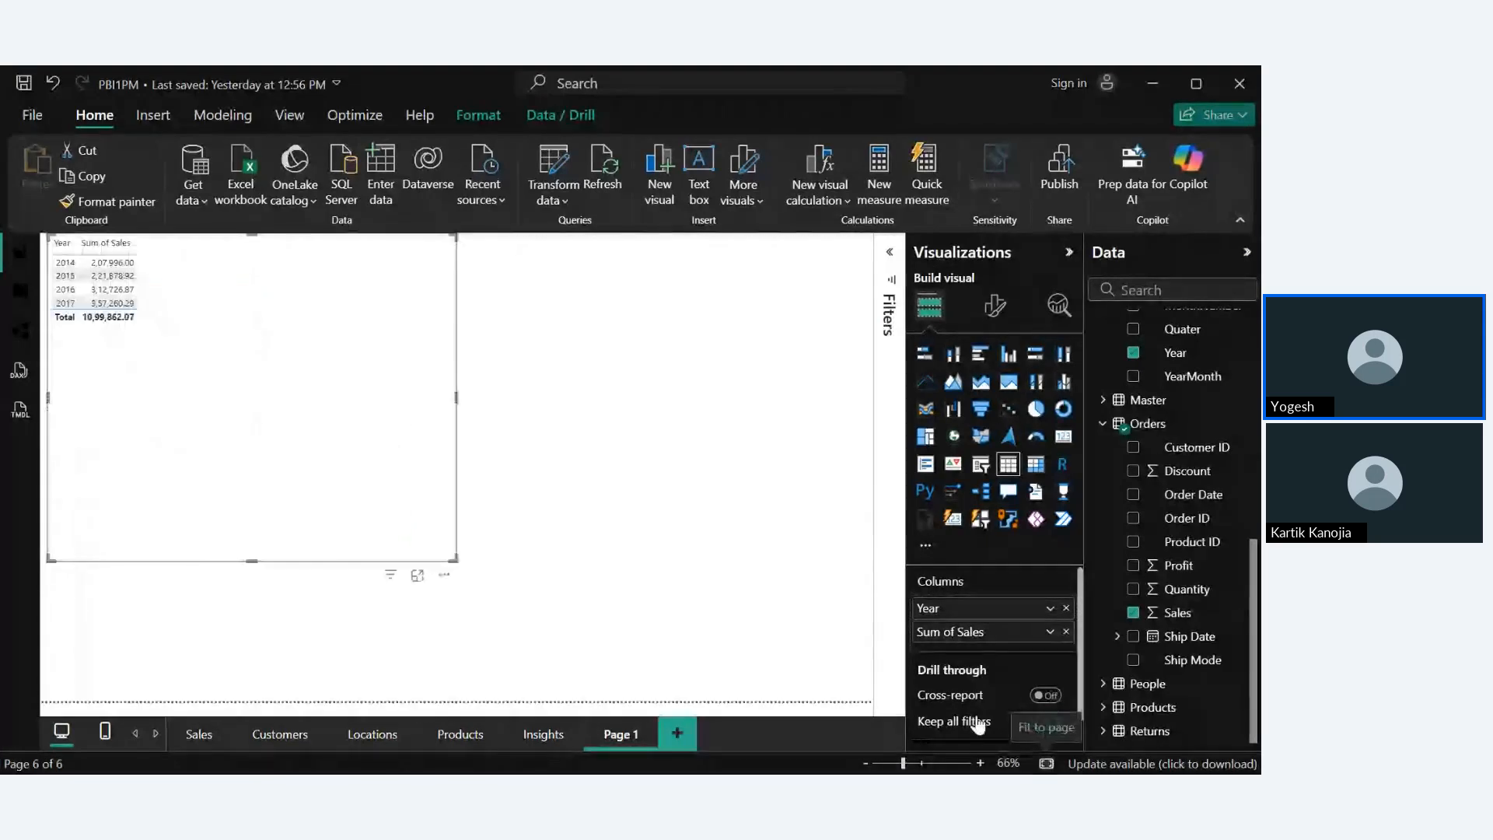
click(444, 574)
click(520, 406)
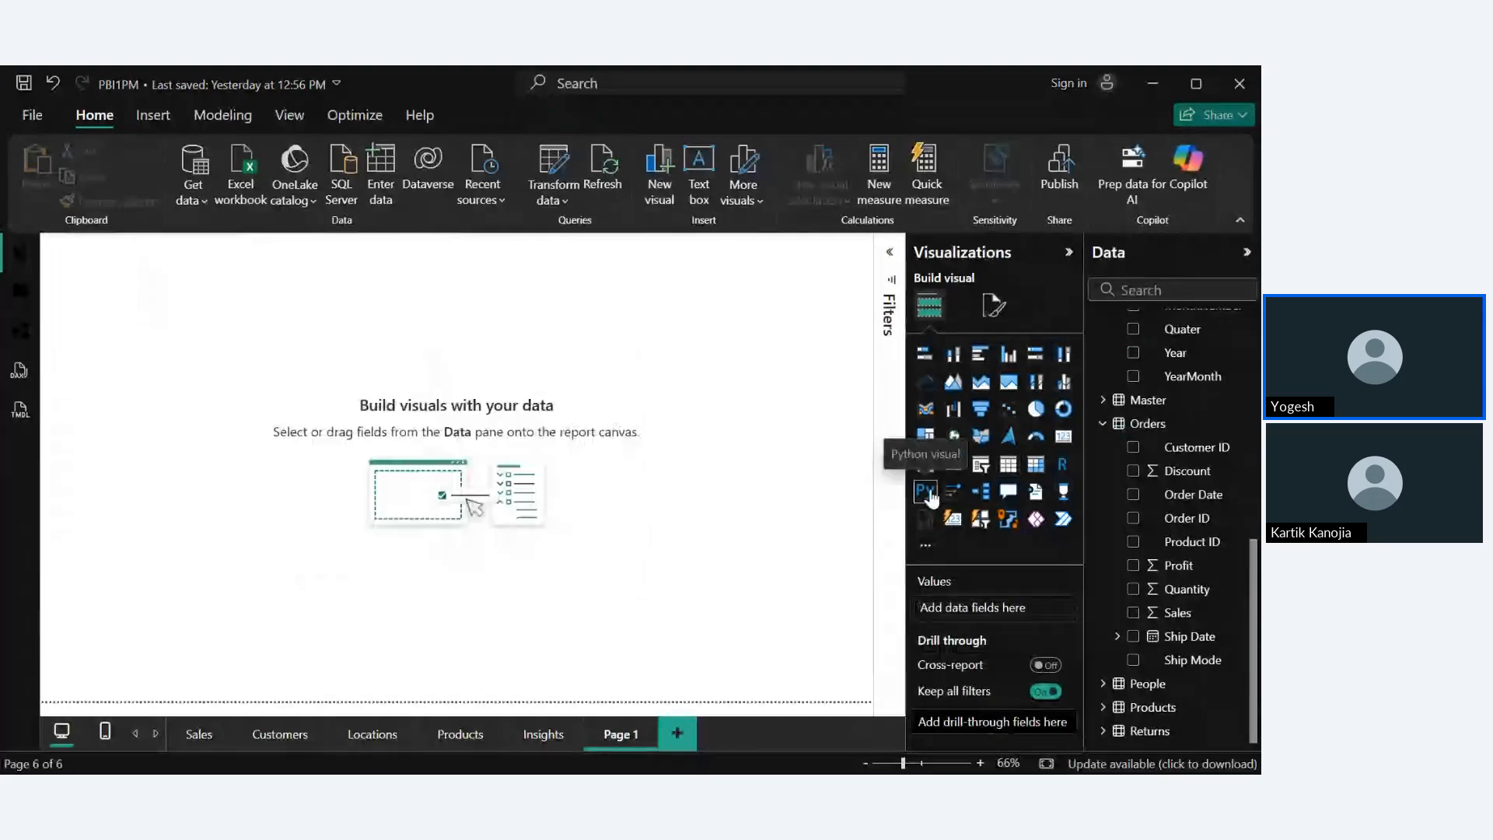
Step: Change the multiplier at the end of the YoY Growth% formula to 100 and commit the measure
scroll(1182, 644, up, 3)
scroll(1182, 643, up, 4)
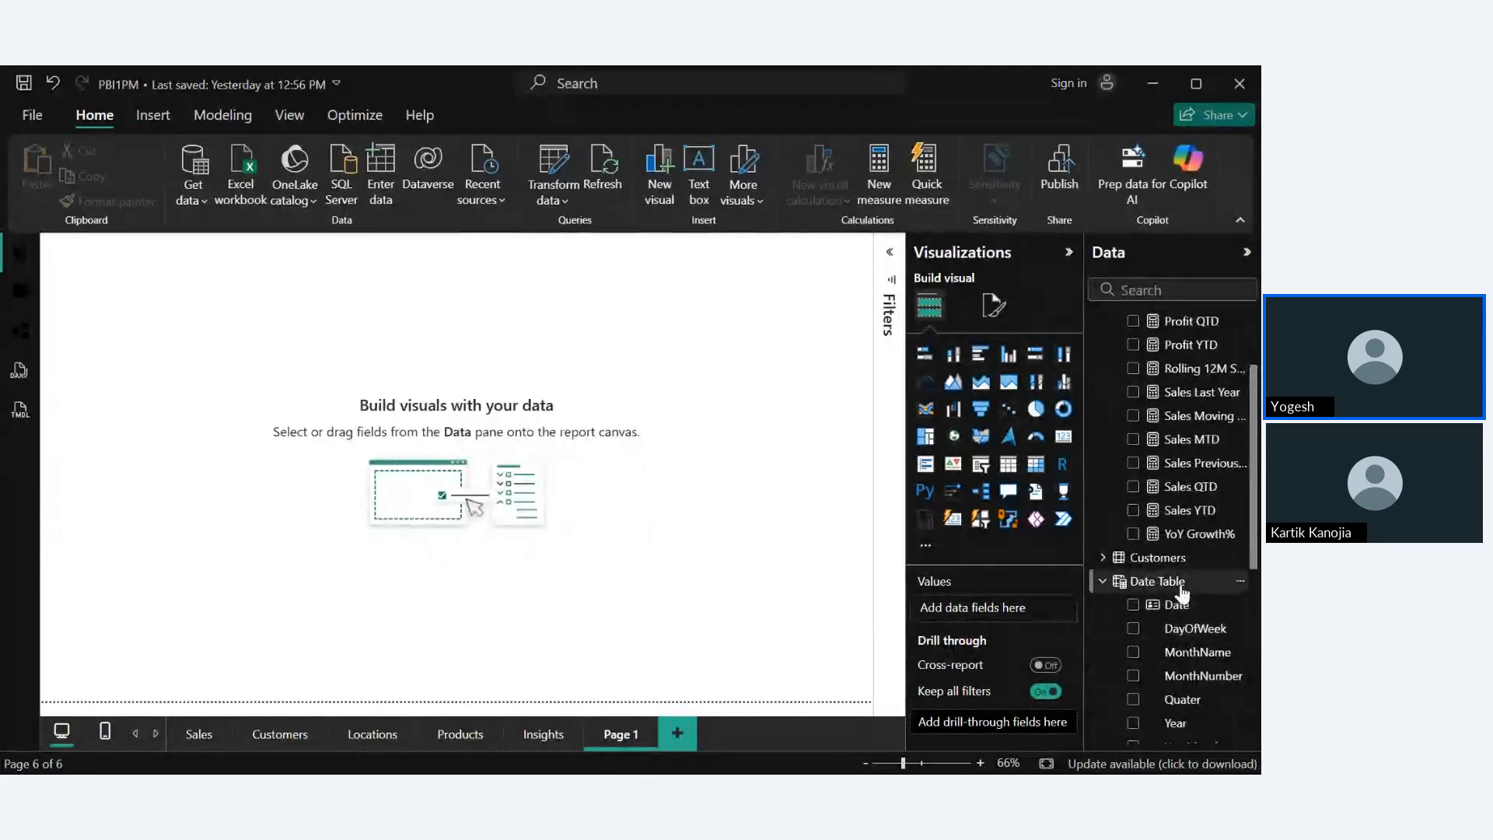
click(1183, 535)
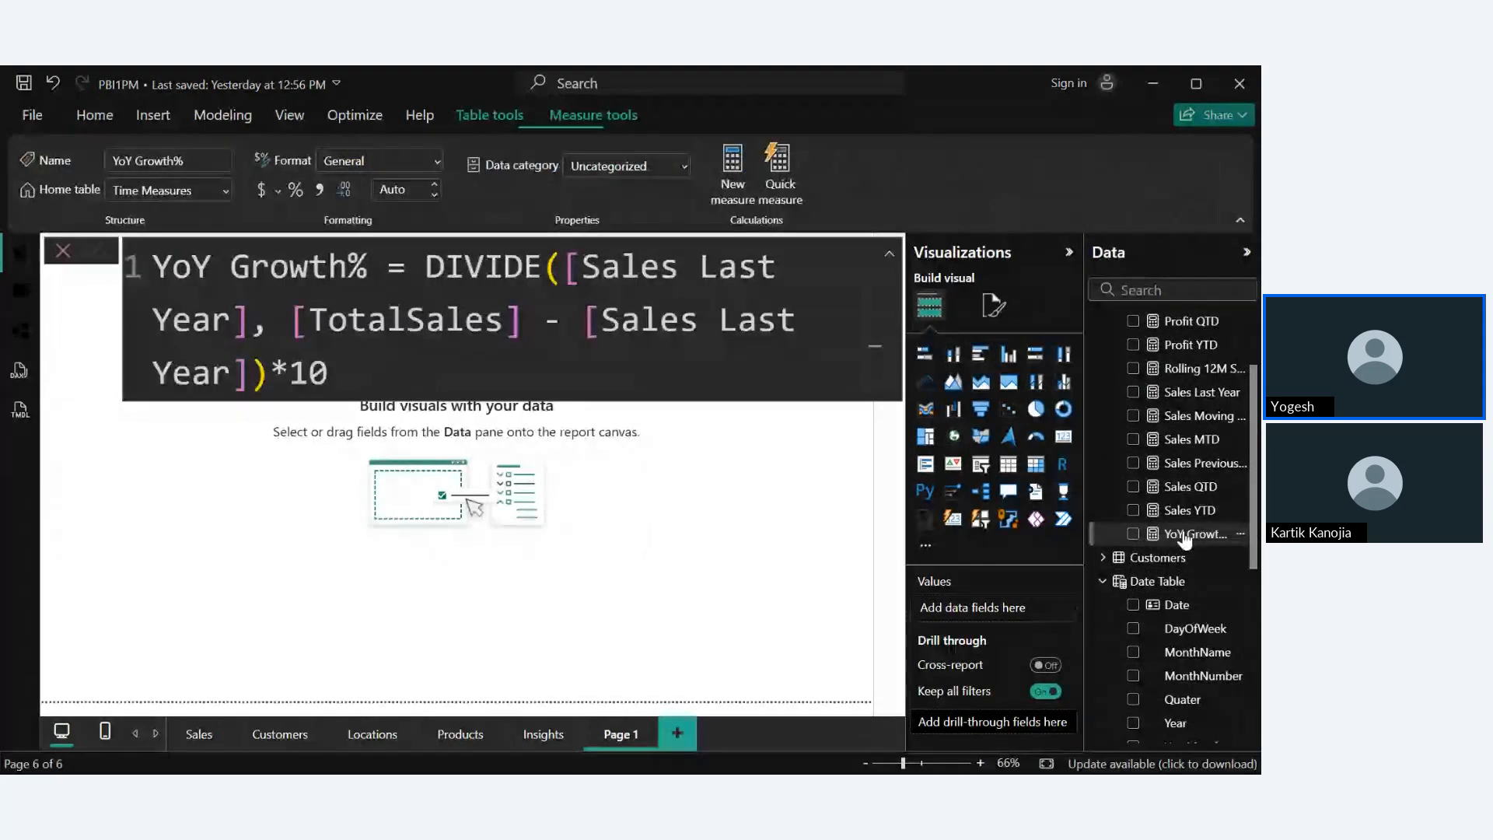
click(416, 386)
text(0)
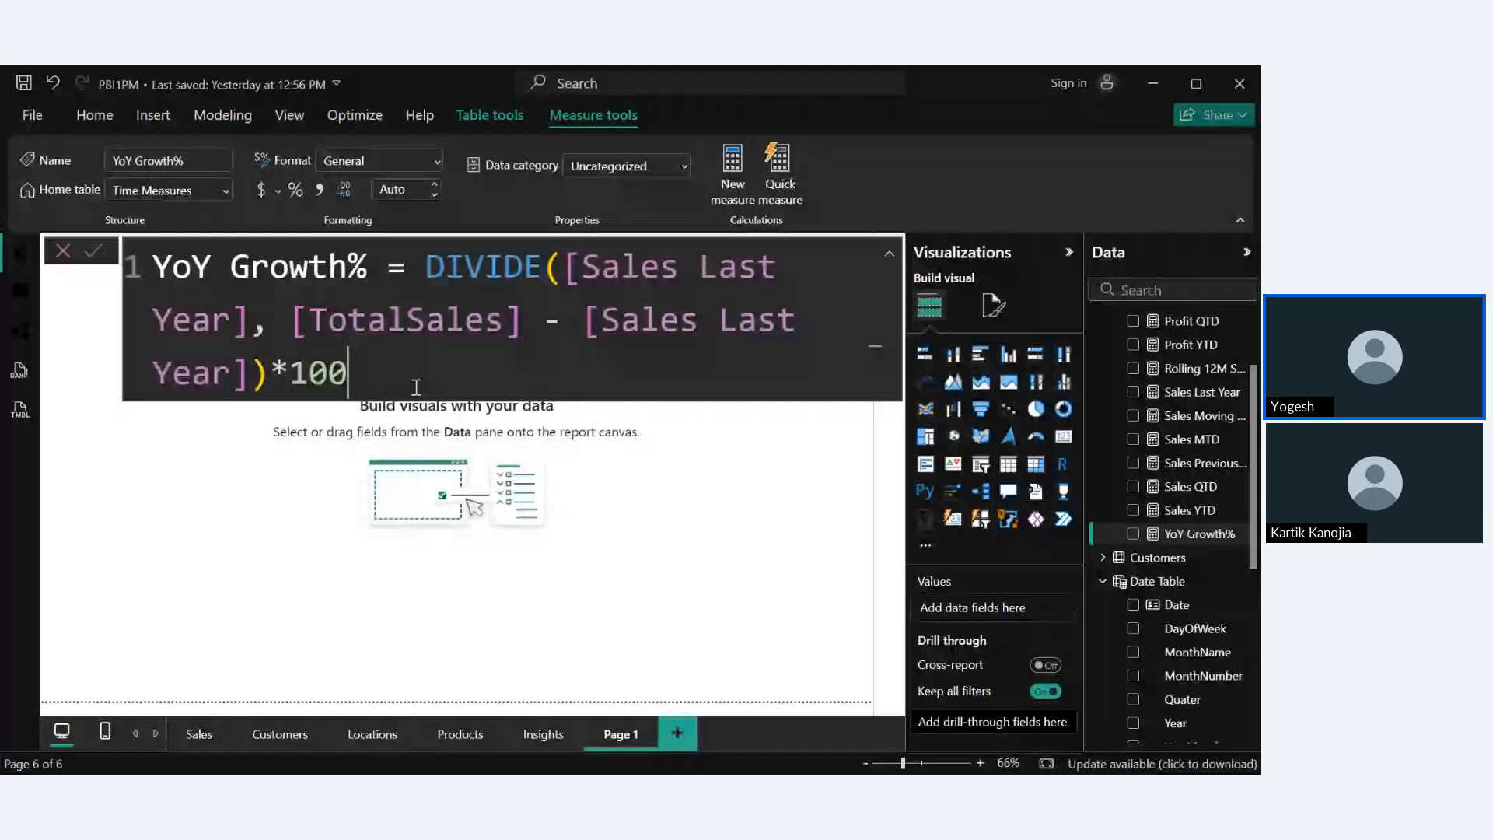
key(Return)
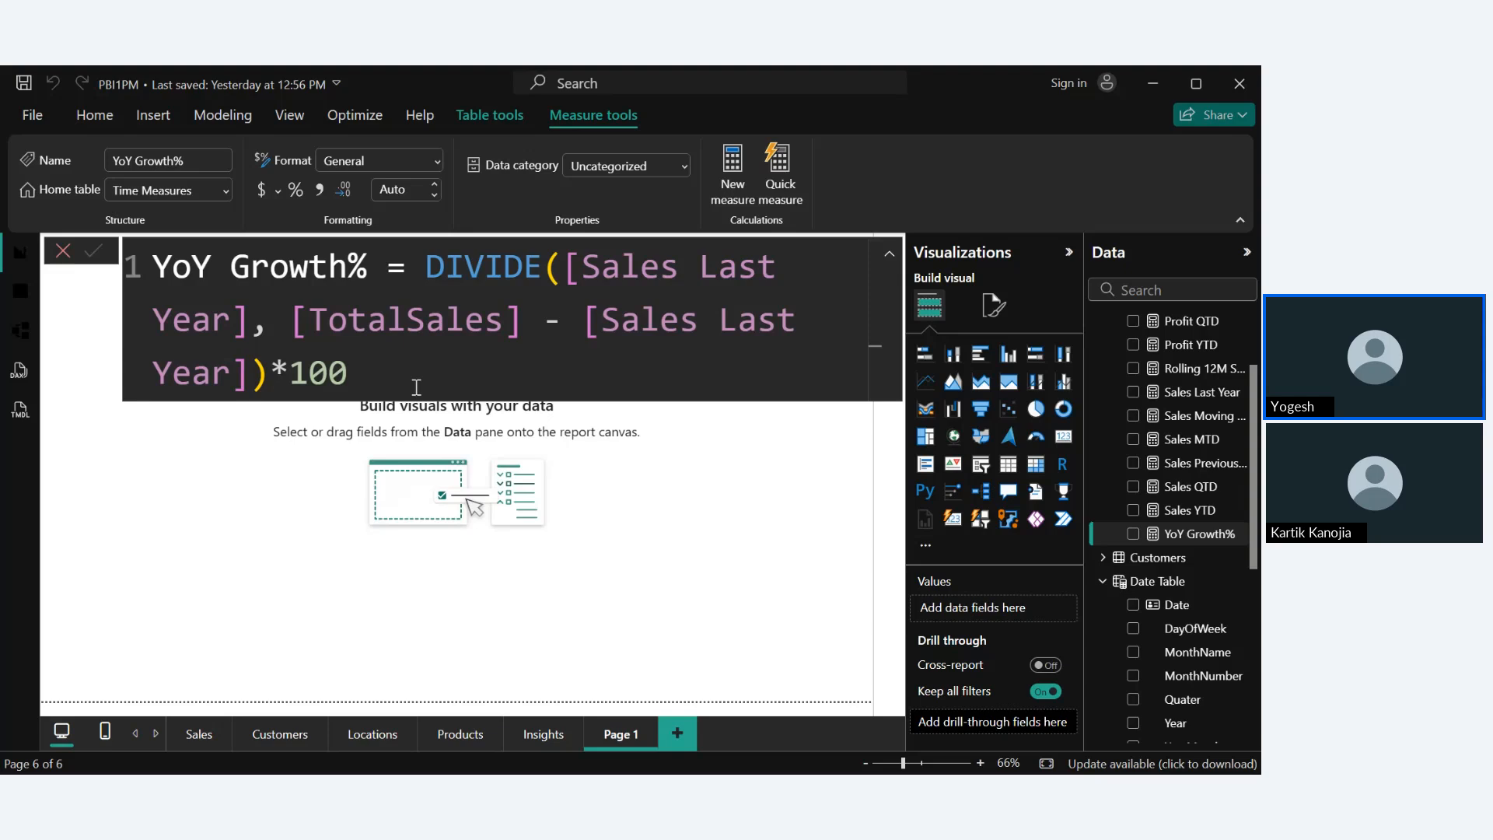
Step: Try a PARALLELPERIOD offset of -12 in the Sales Previous Month formula and restore it to -1
click(1187, 464)
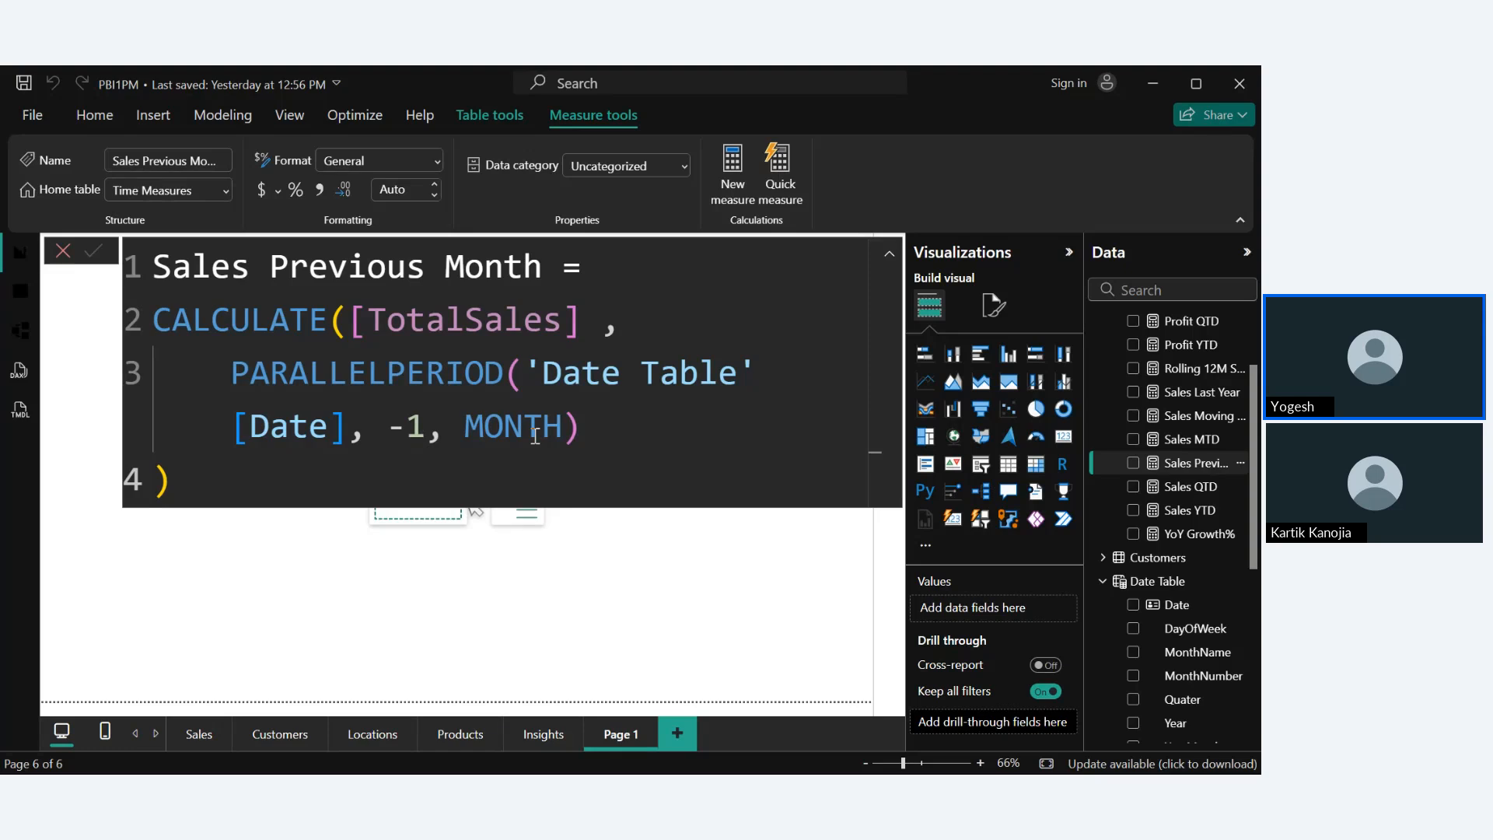
click(425, 427)
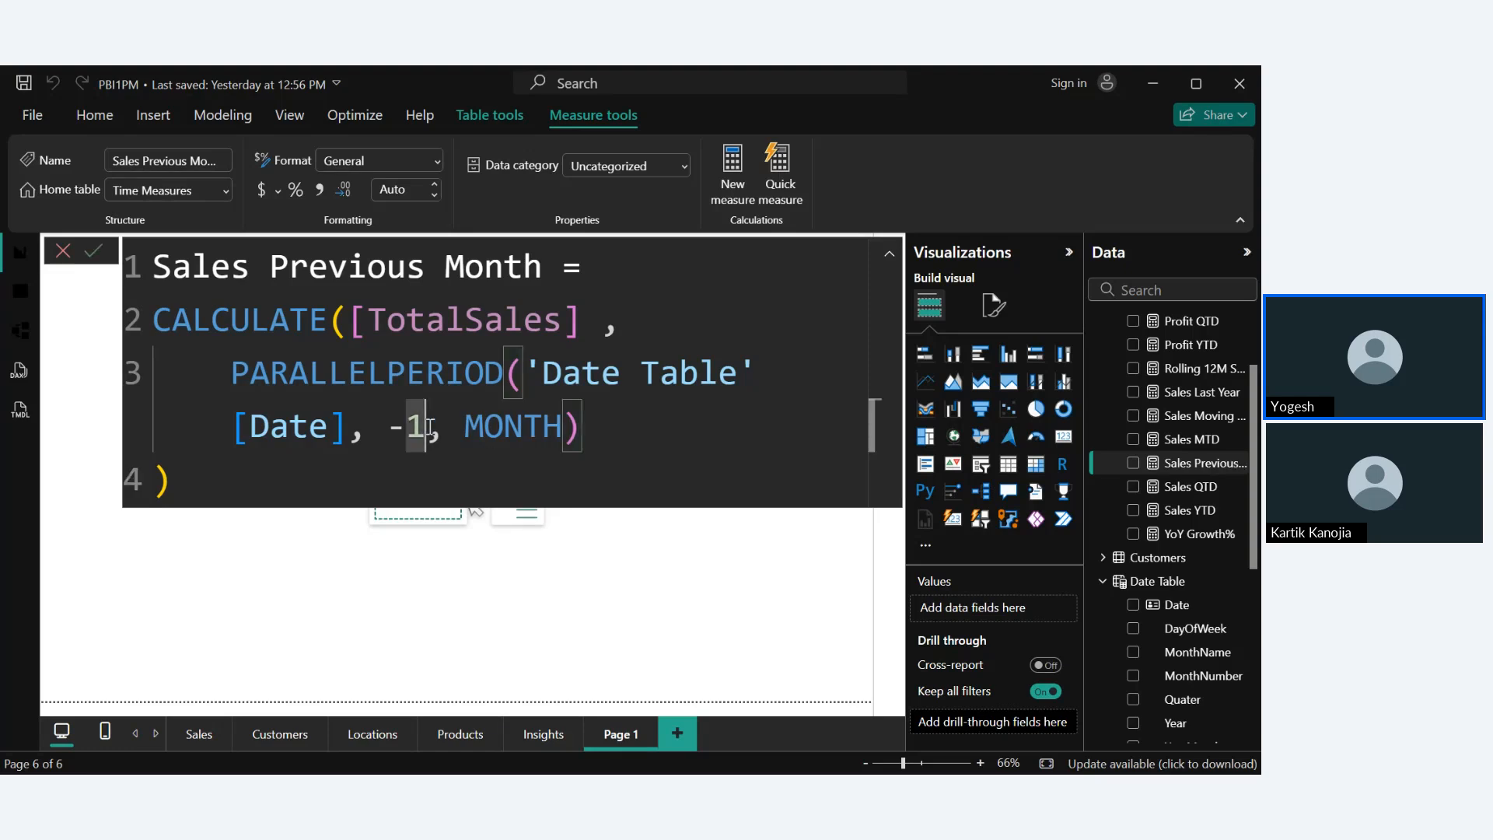
key(BackSpace)
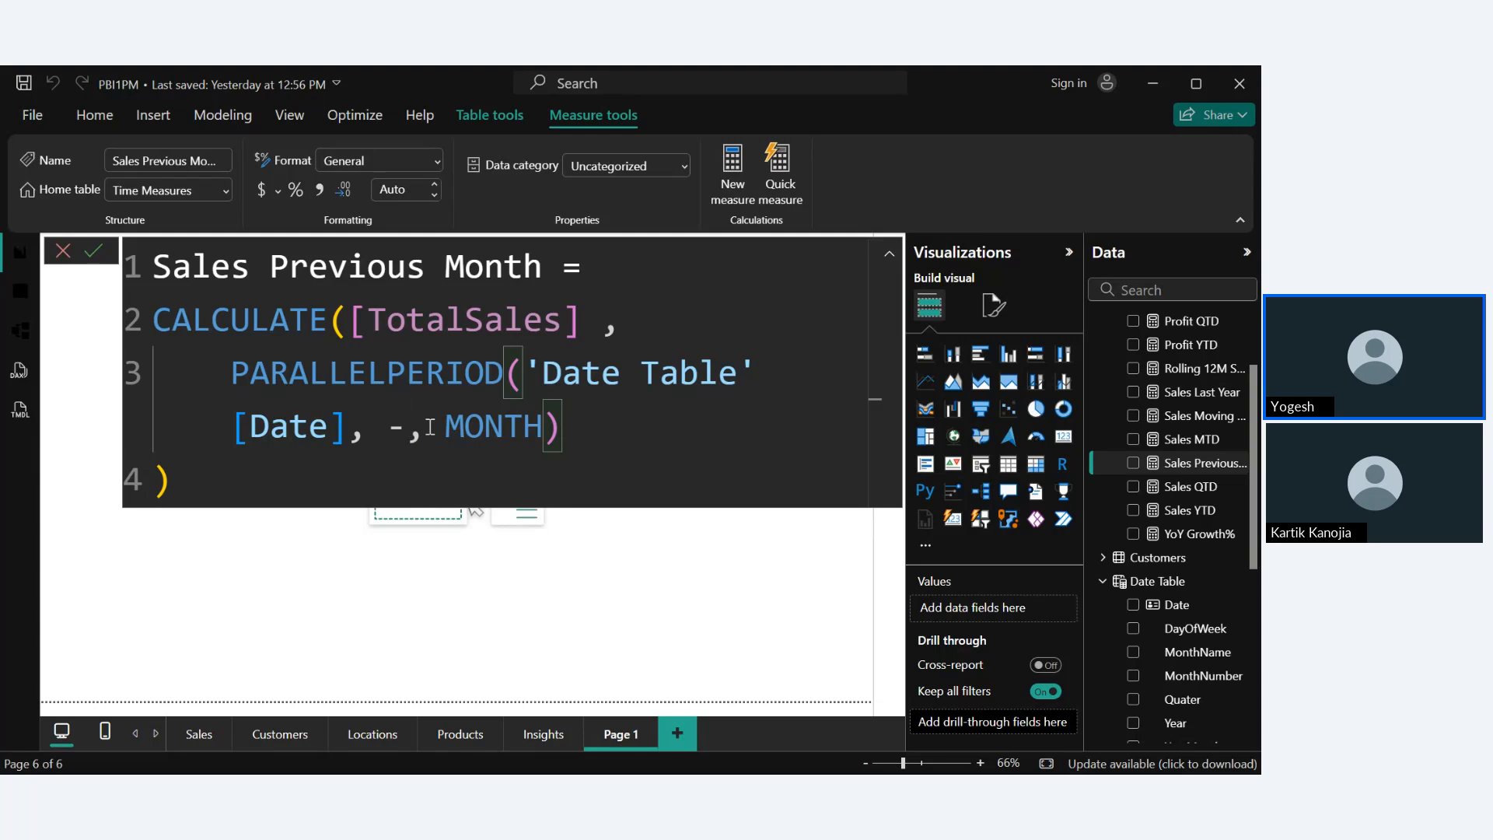
text(1)
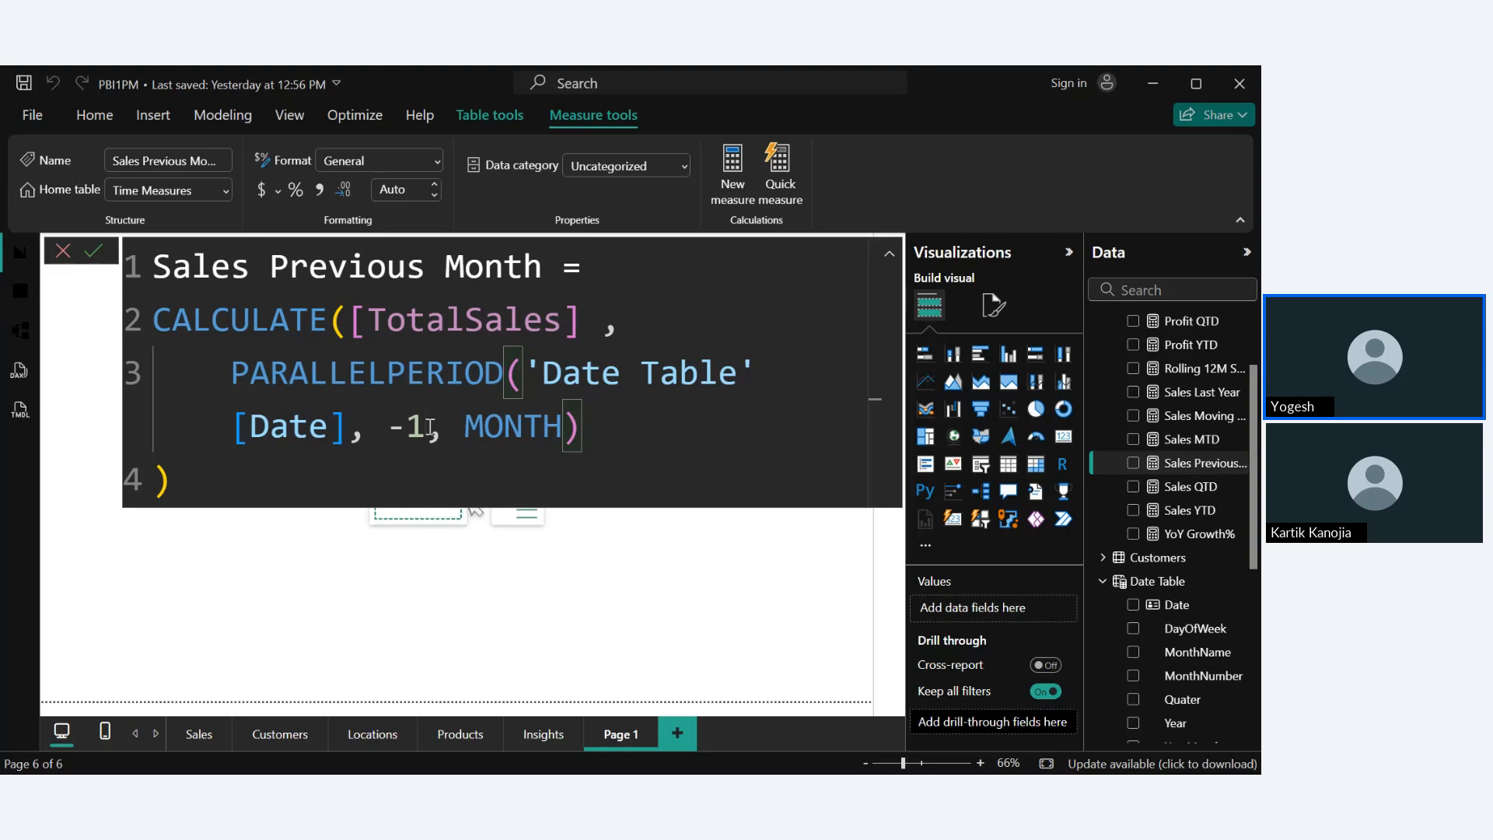
text(2)
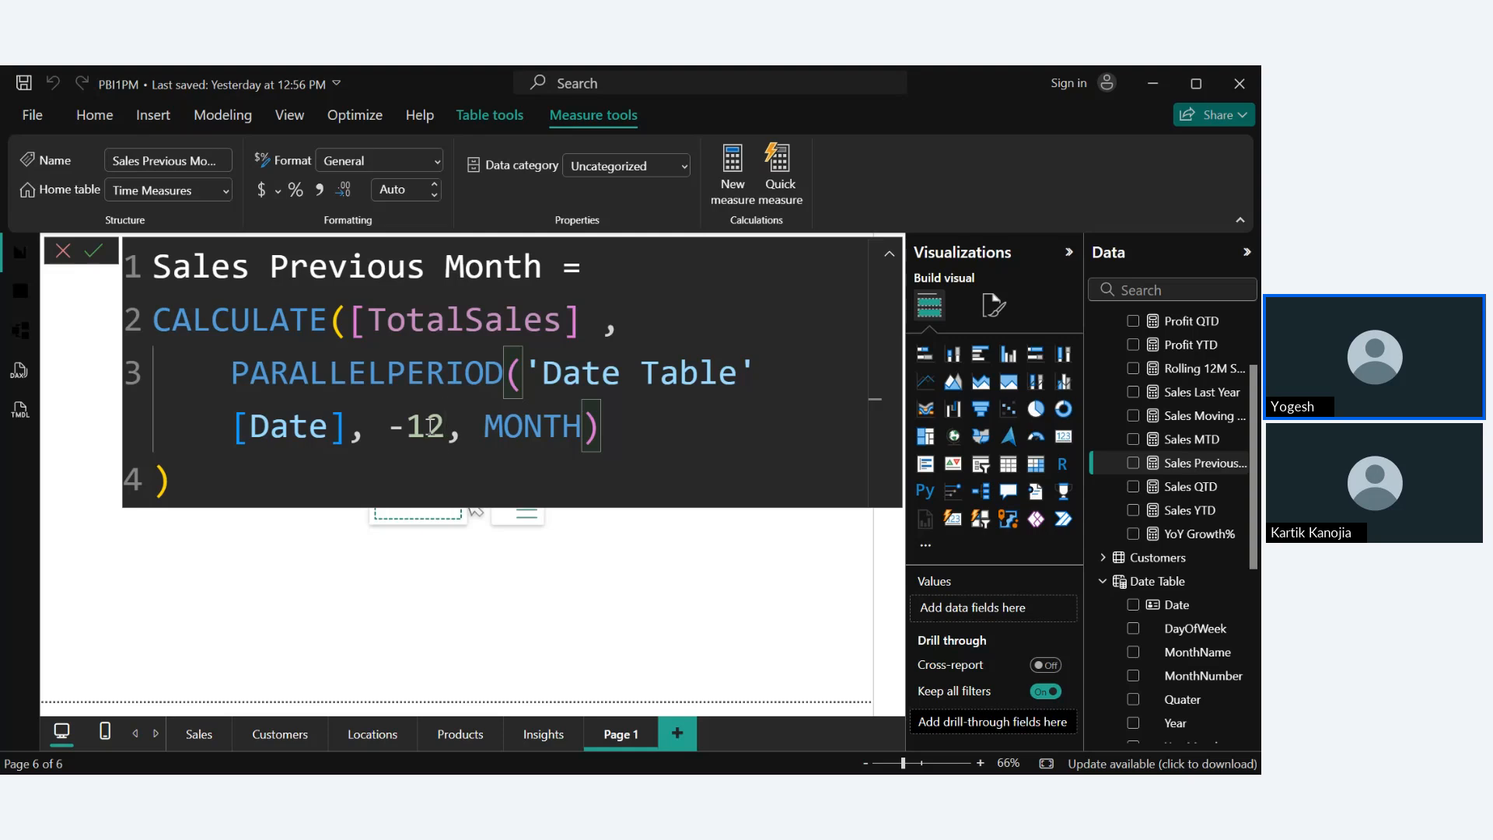
key(BackSpace)
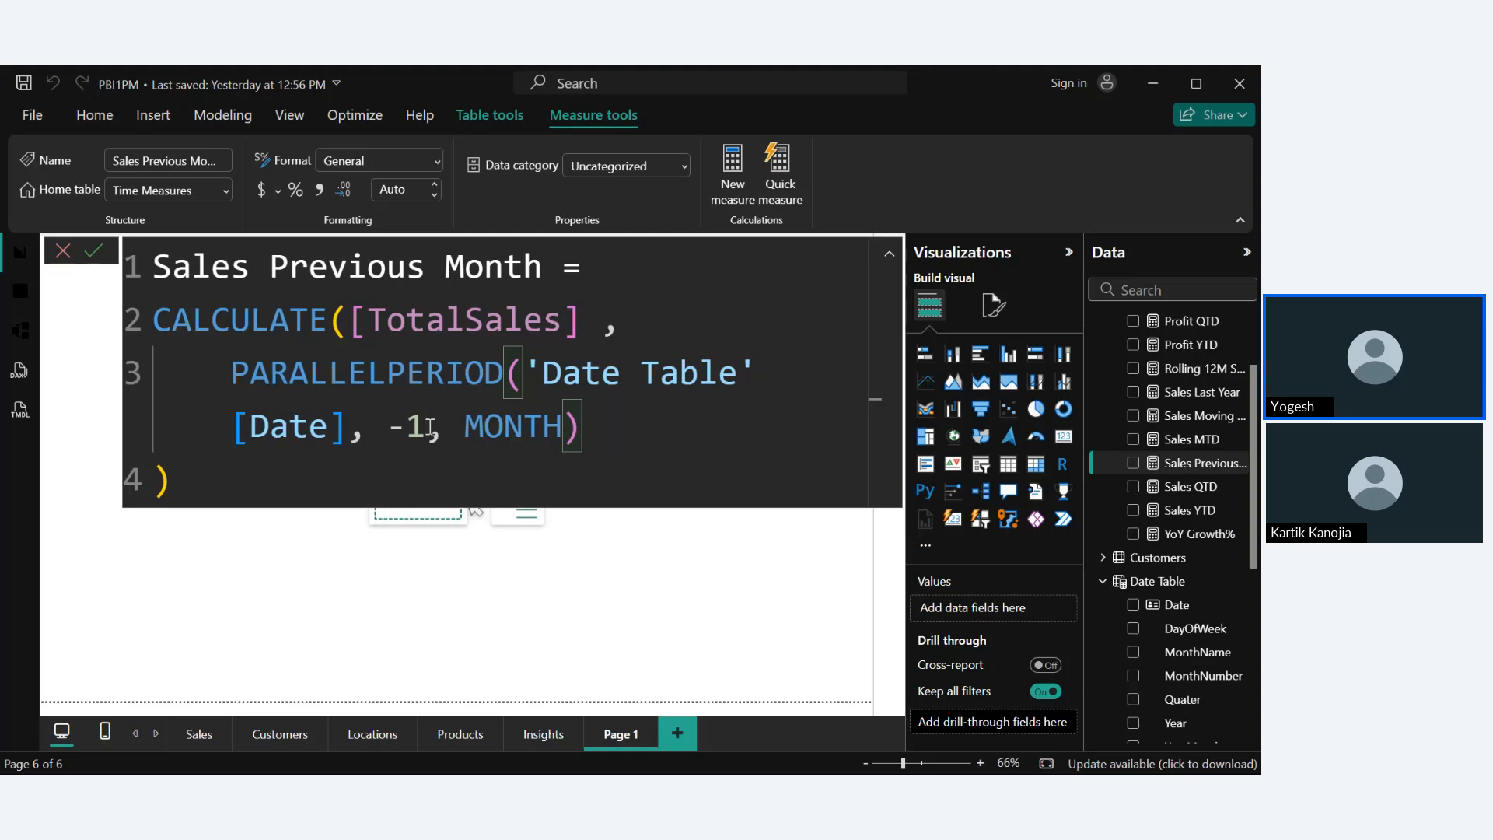
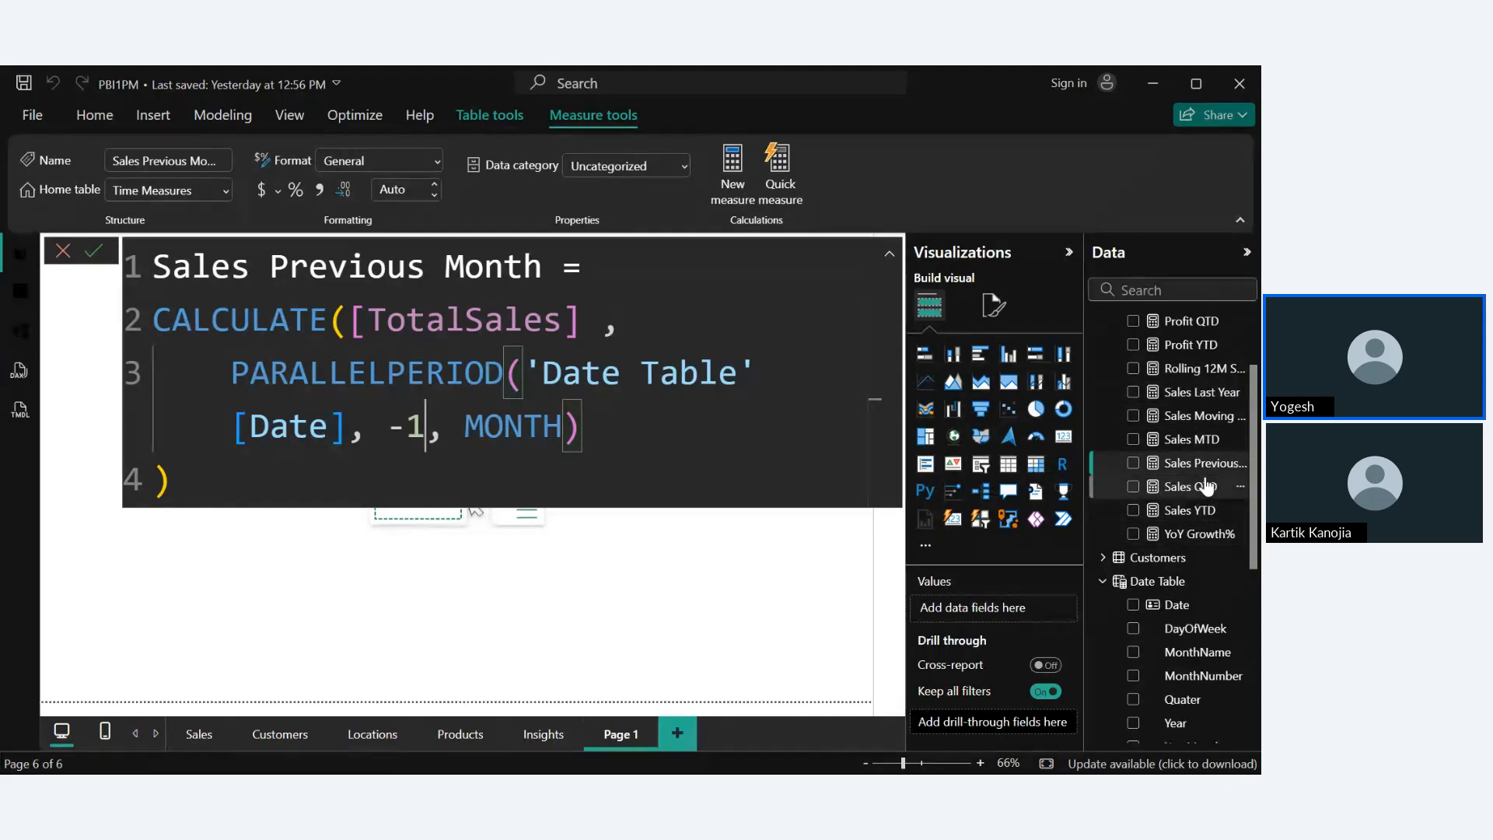
Step: Examine the DAX formulas of MoM Growth%, Cumulative Sales, Sales Moving Average (3M) and Rolling 12M Sales
scroll(1200, 393, up, 1)
scroll(1200, 393, up, 3)
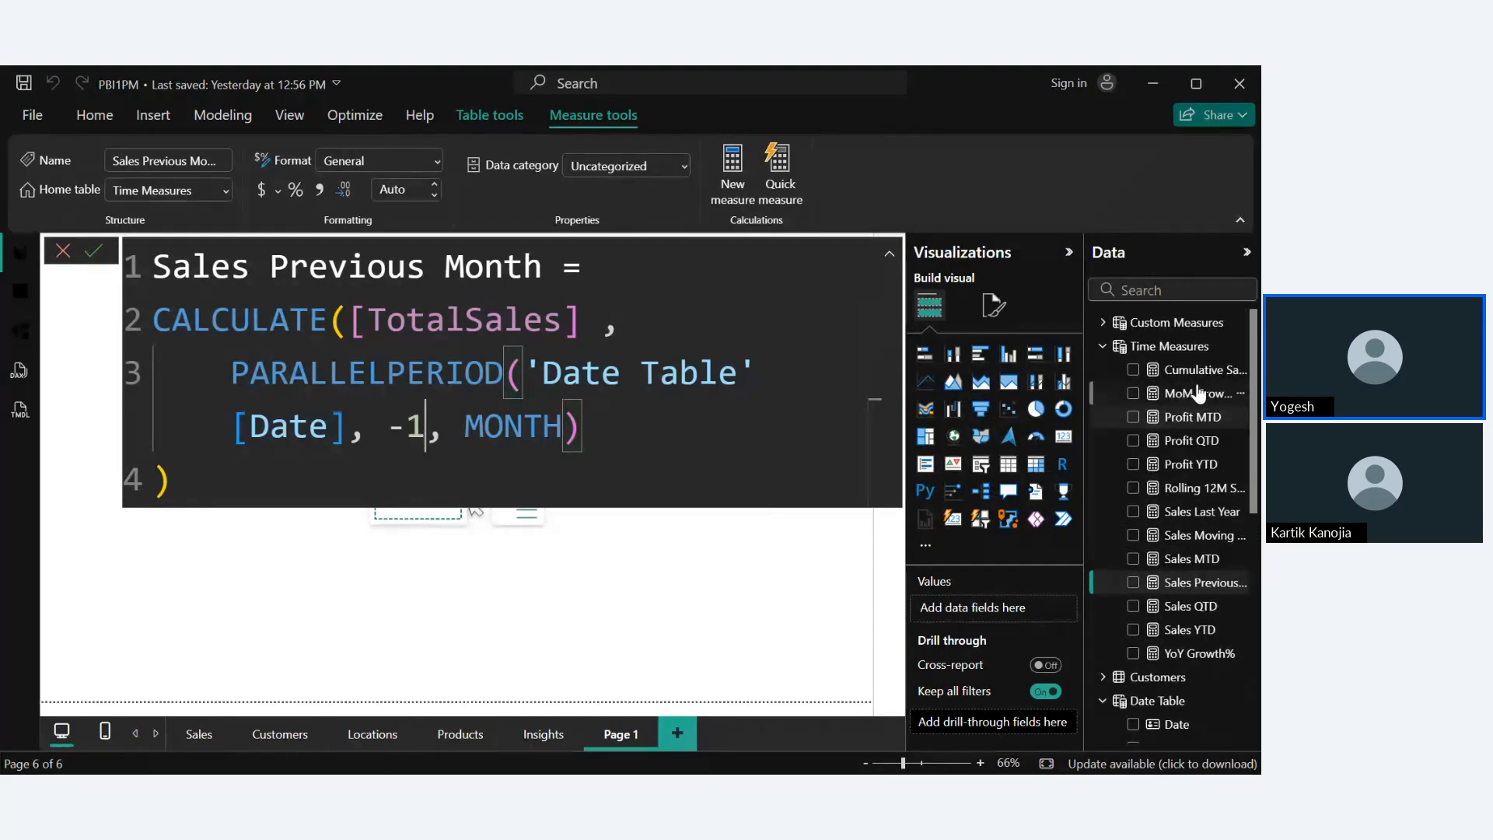
click(1201, 395)
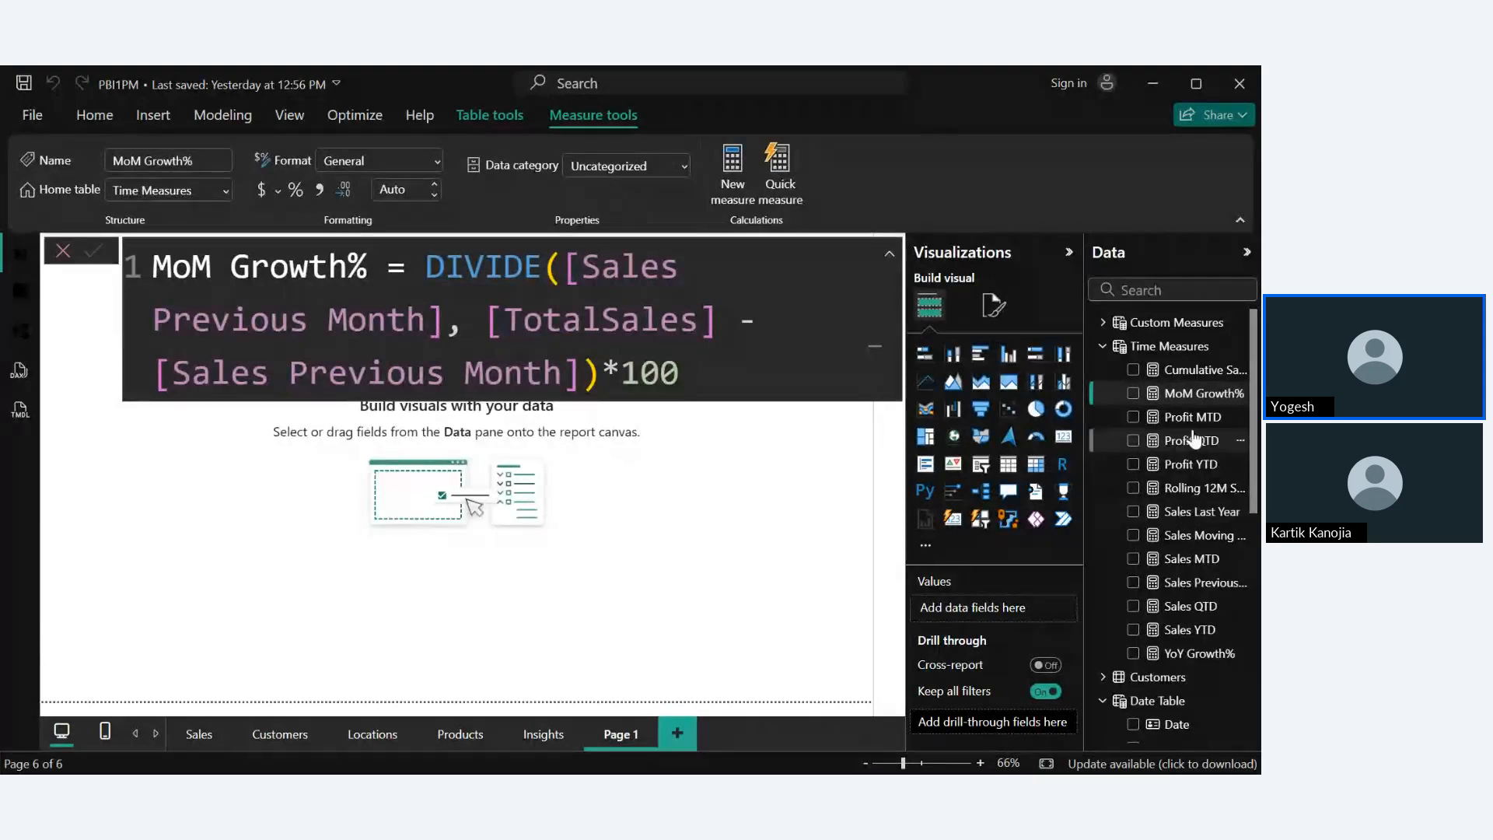
click(1175, 370)
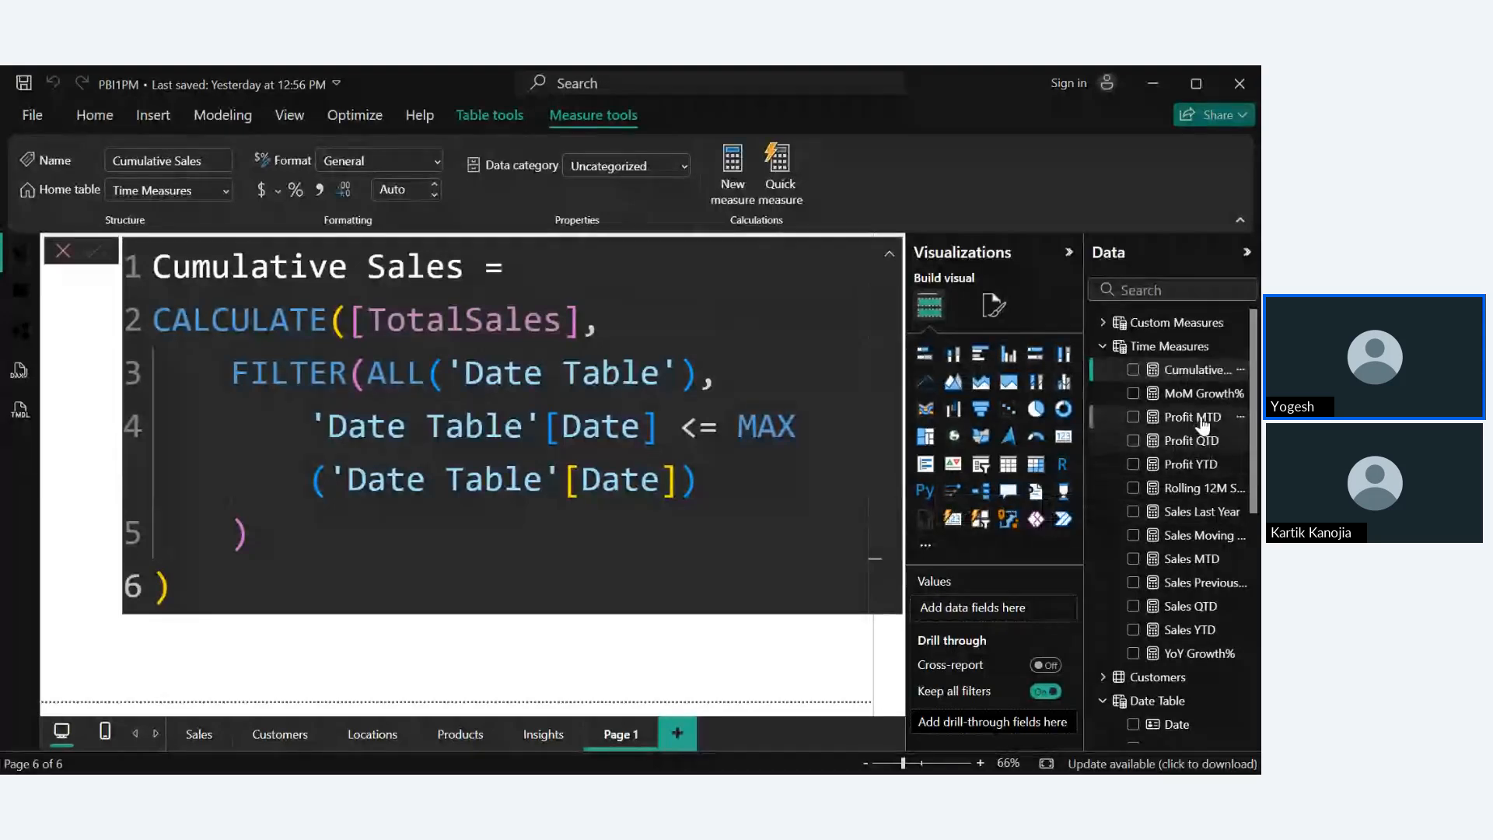
click(1206, 537)
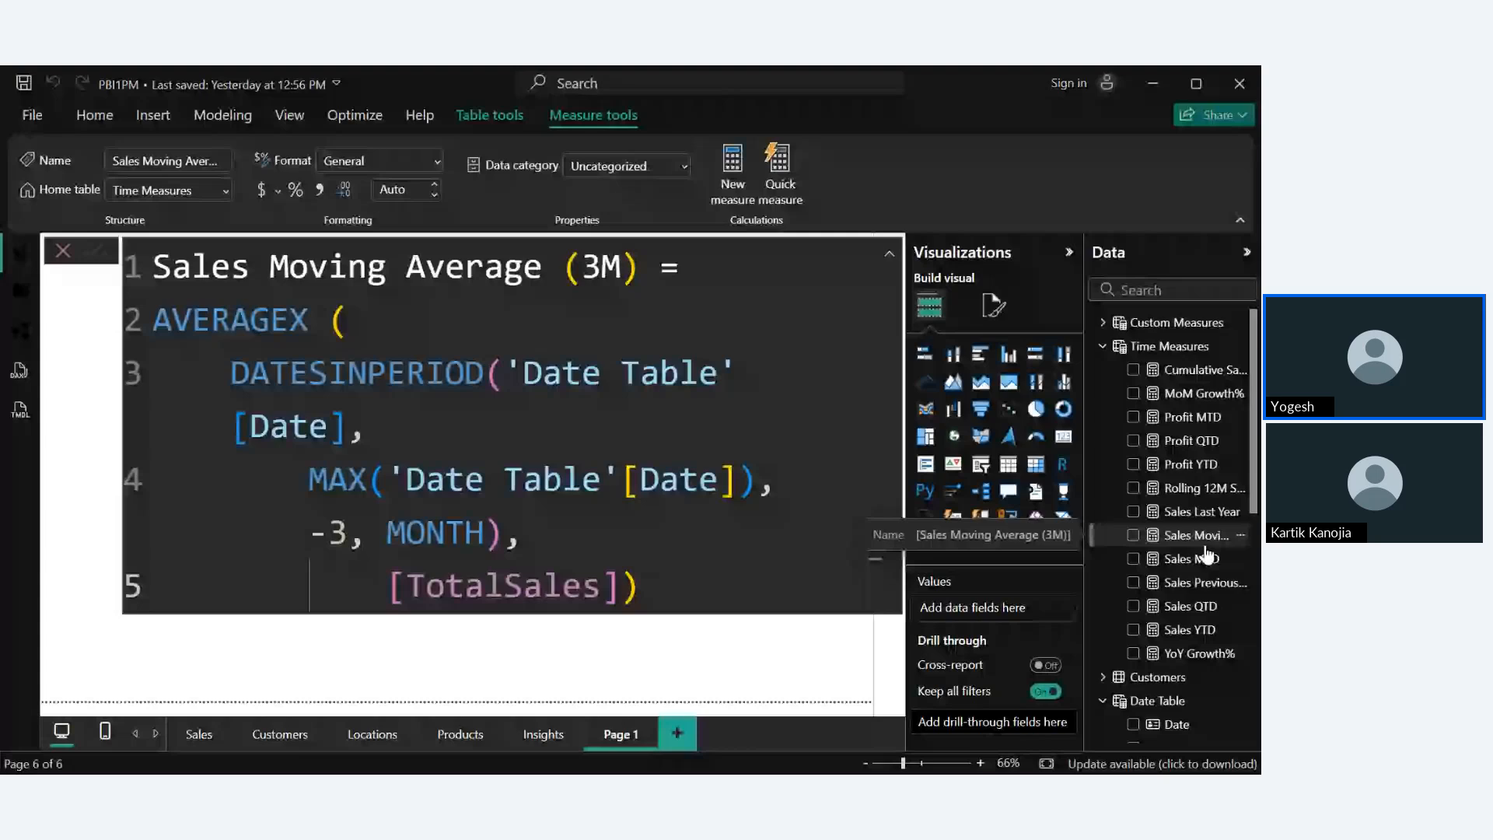
click(1194, 487)
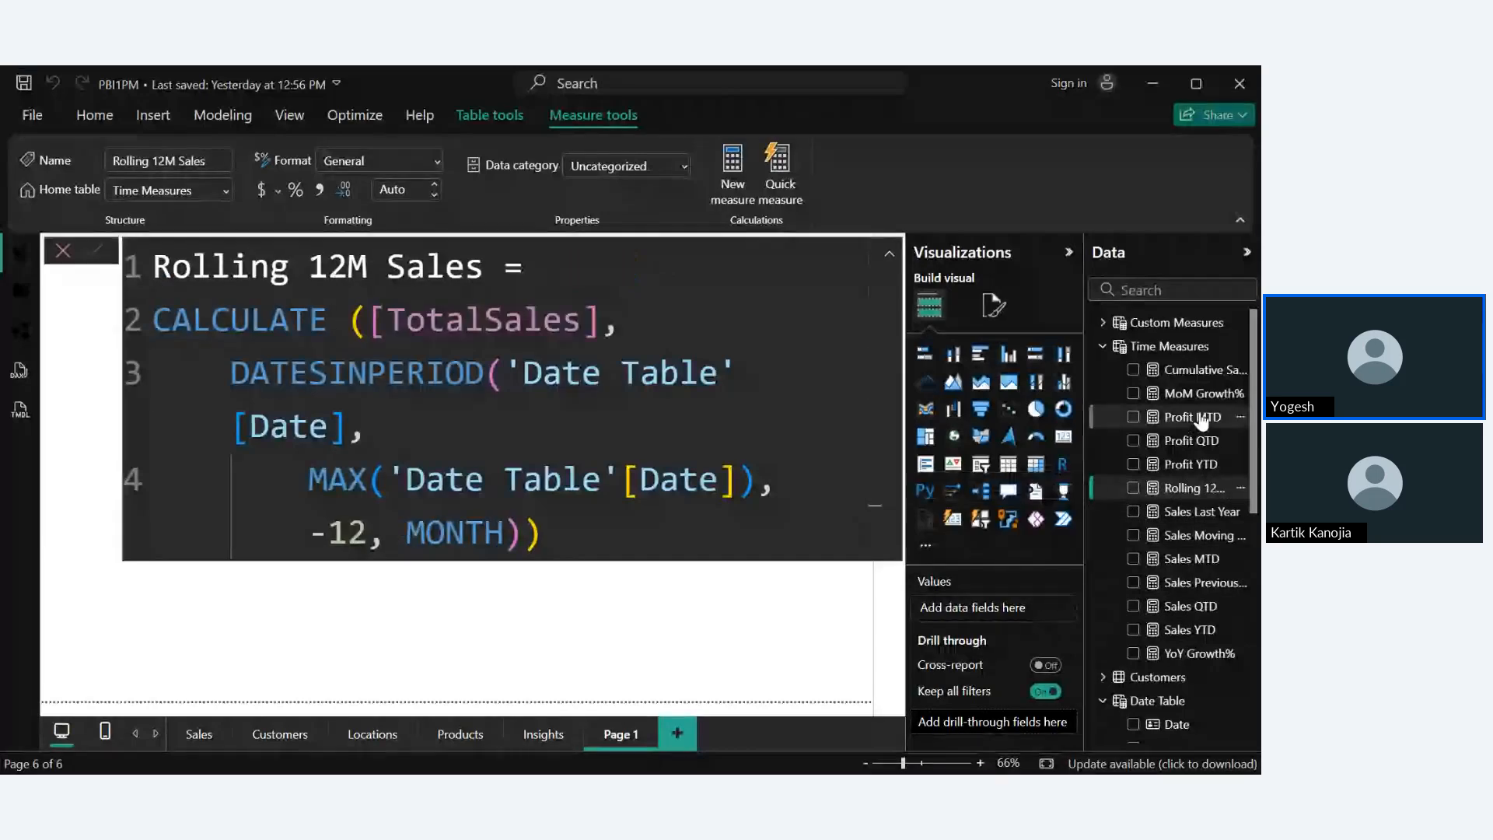
Step: Review the Cumulative Sales and Sales Last Year formulas, and compare Rolling 12M Sales with Sales Moving Average (3M)
click(1201, 374)
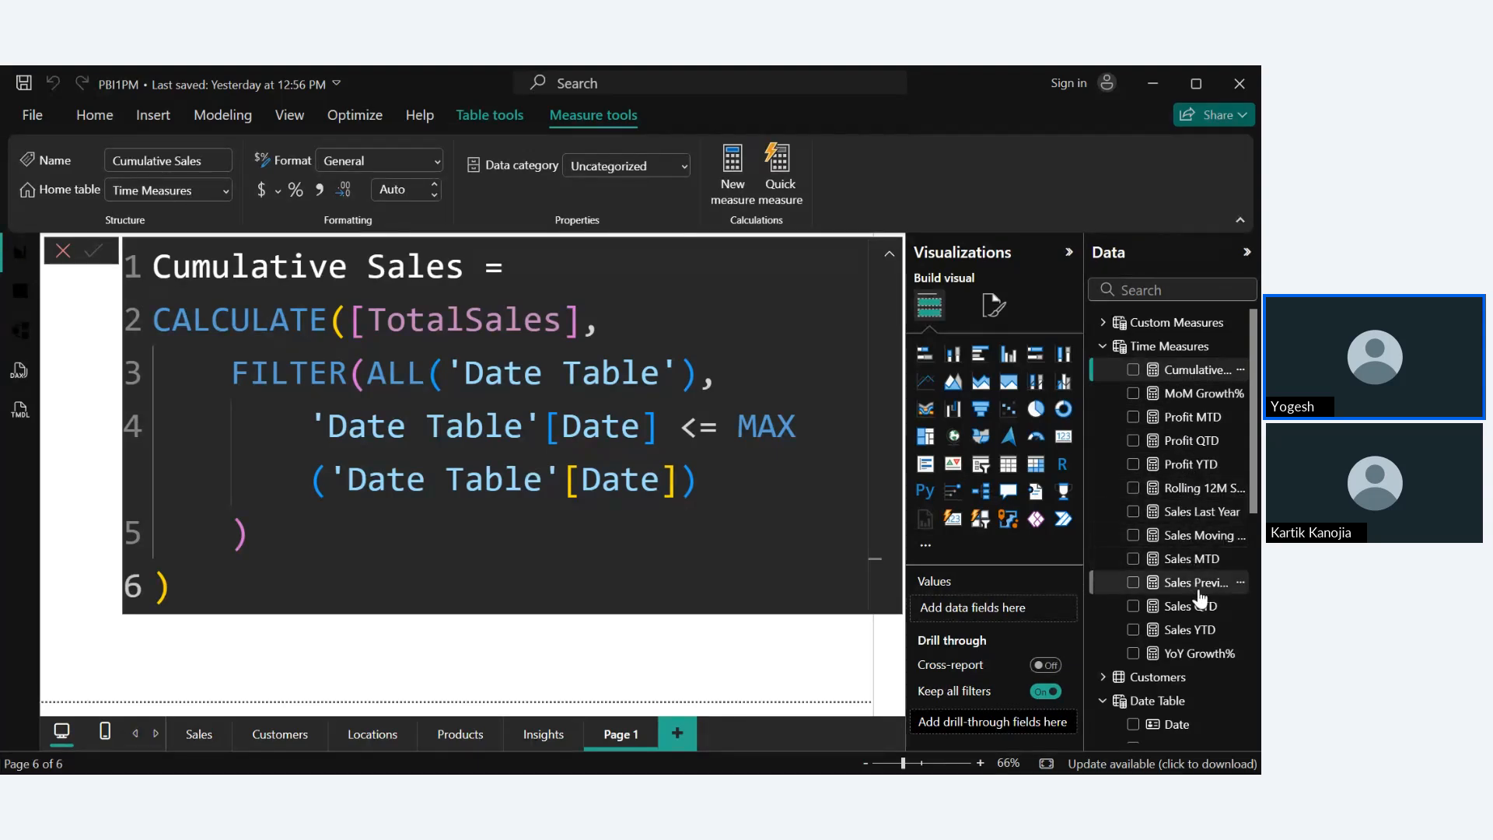
click(1195, 516)
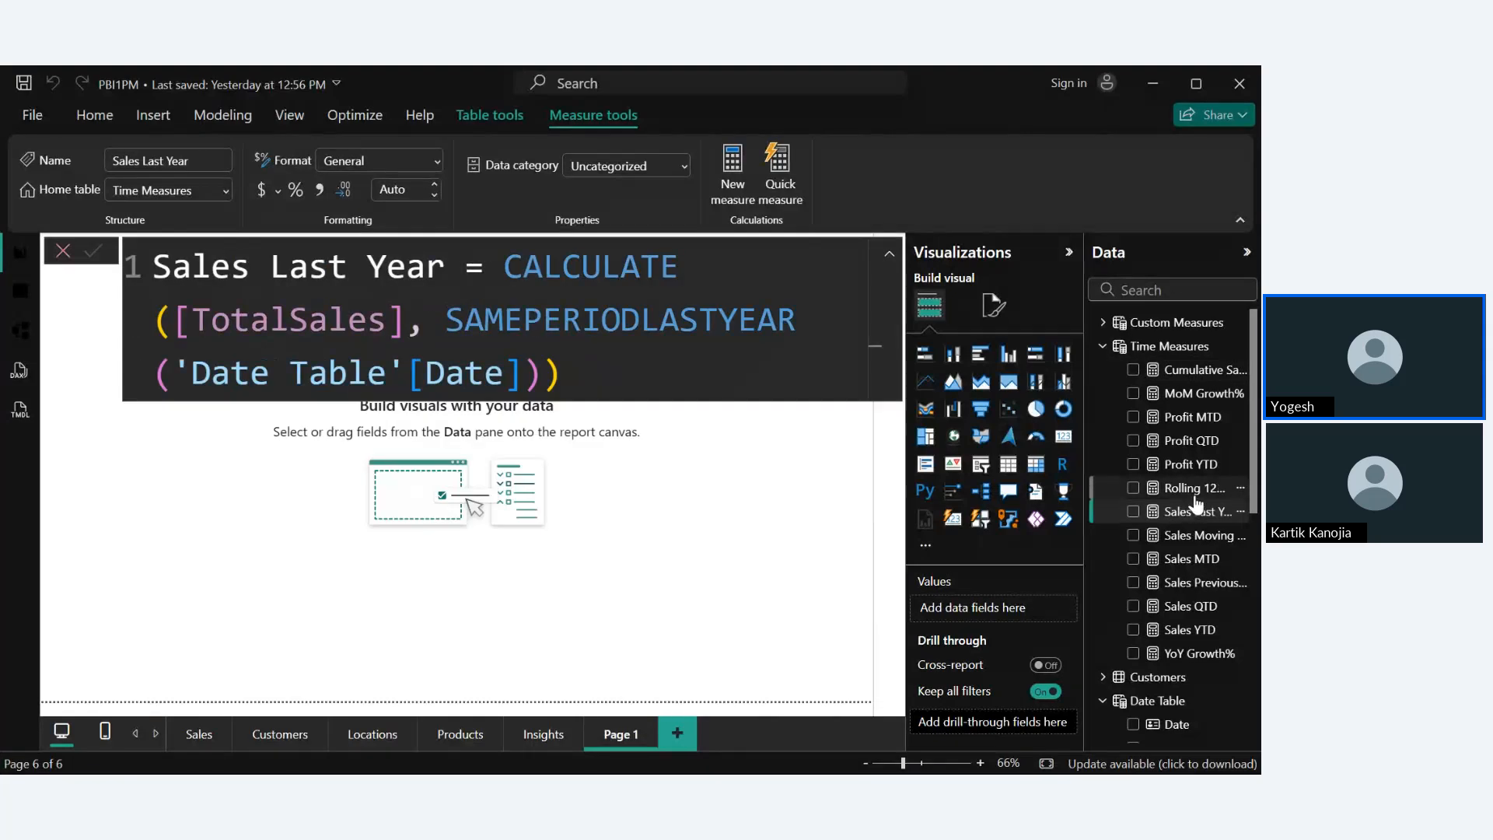
click(1195, 490)
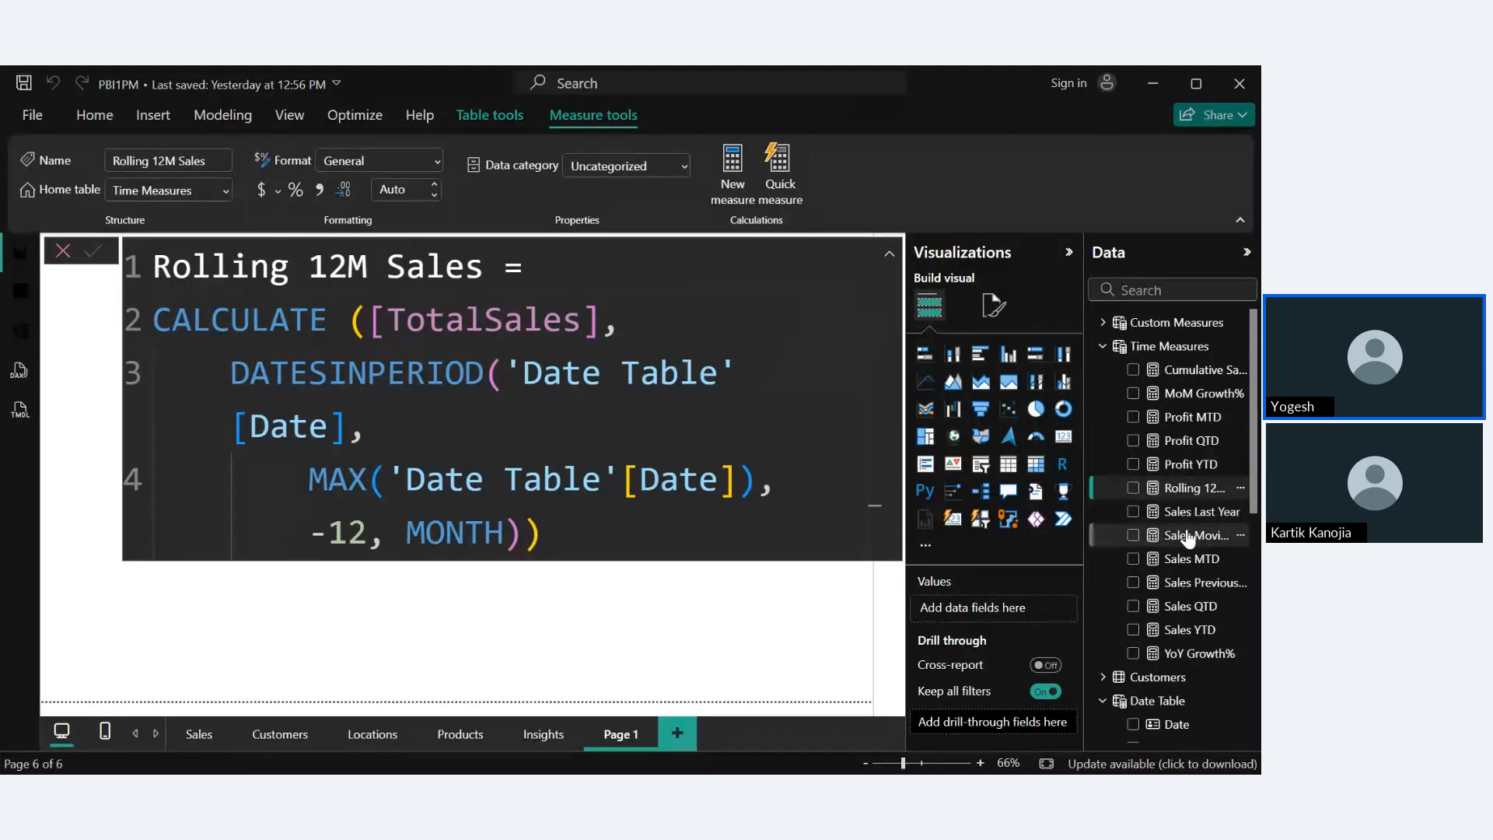
click(1188, 537)
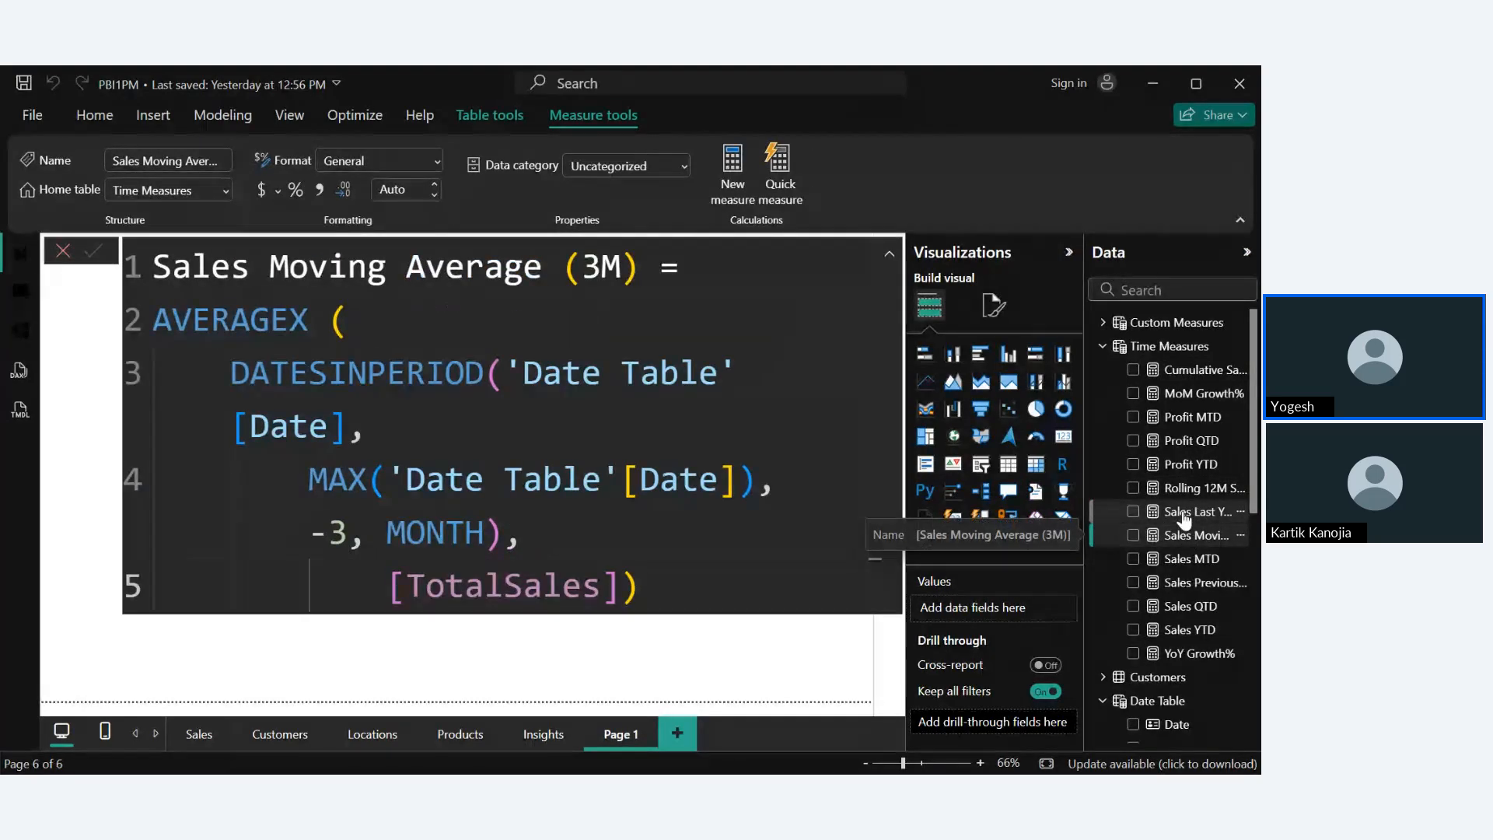
click(1181, 496)
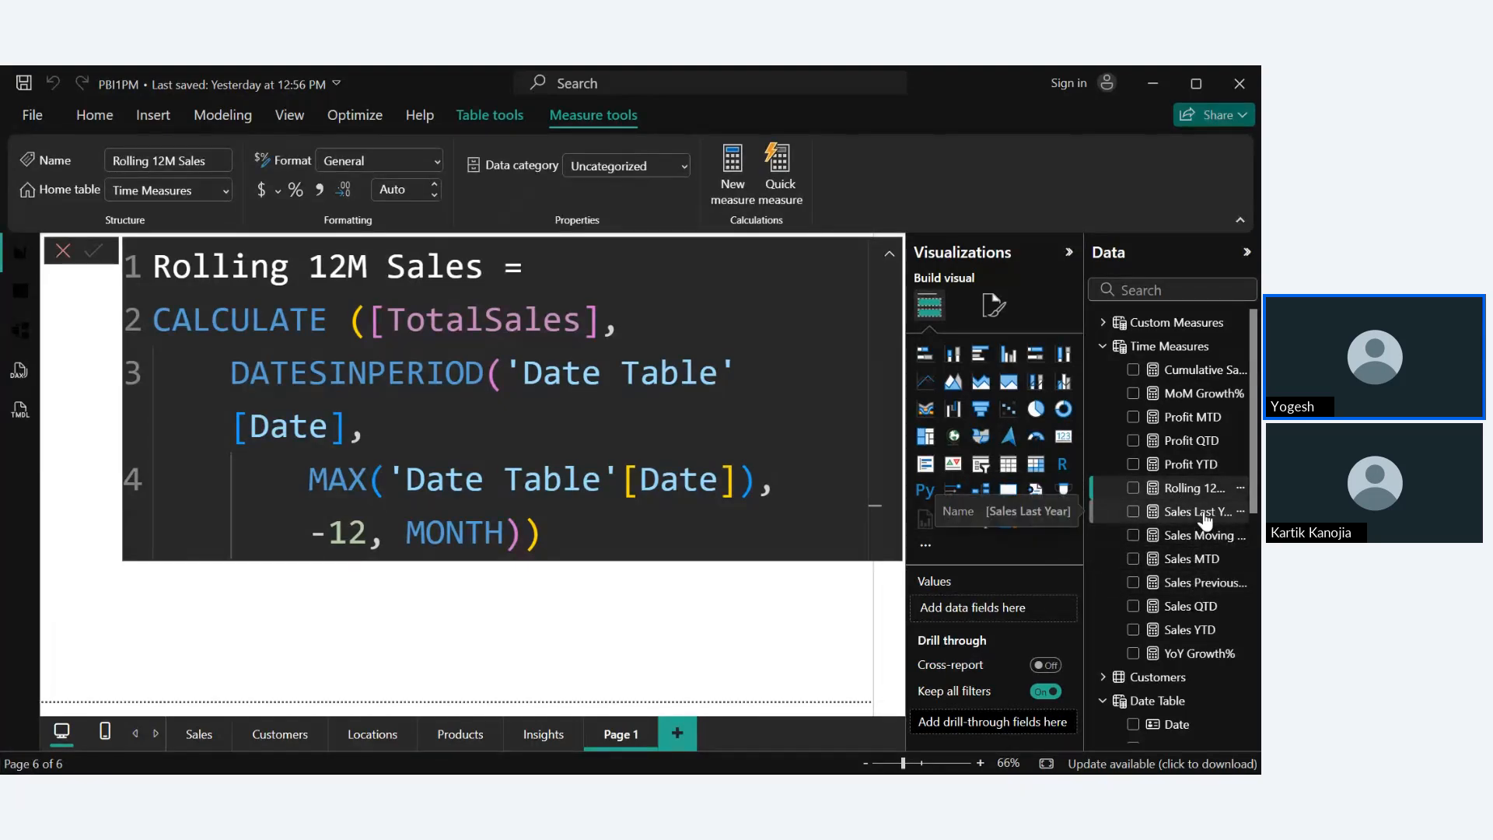
click(1193, 537)
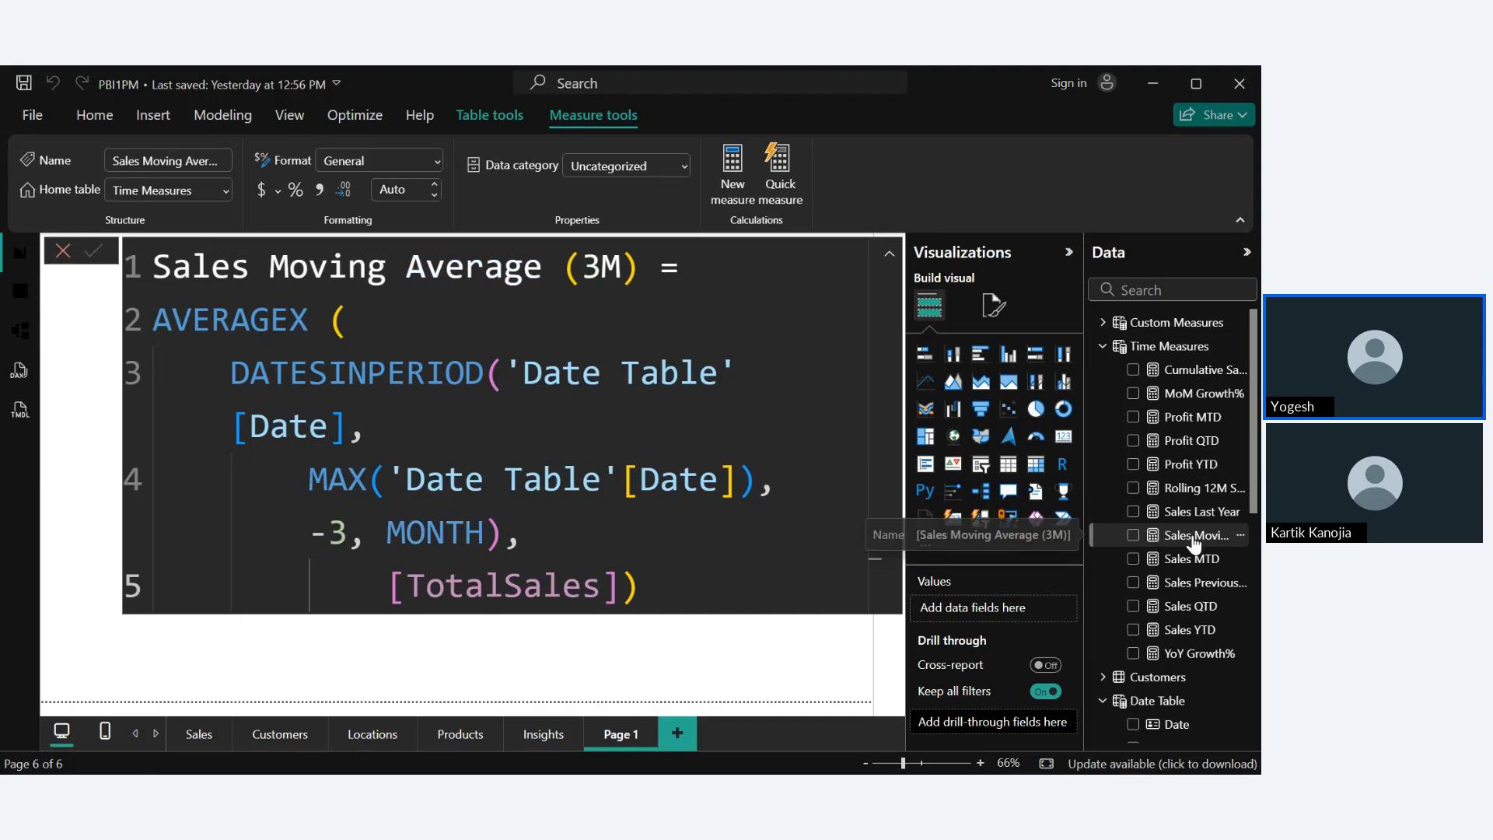